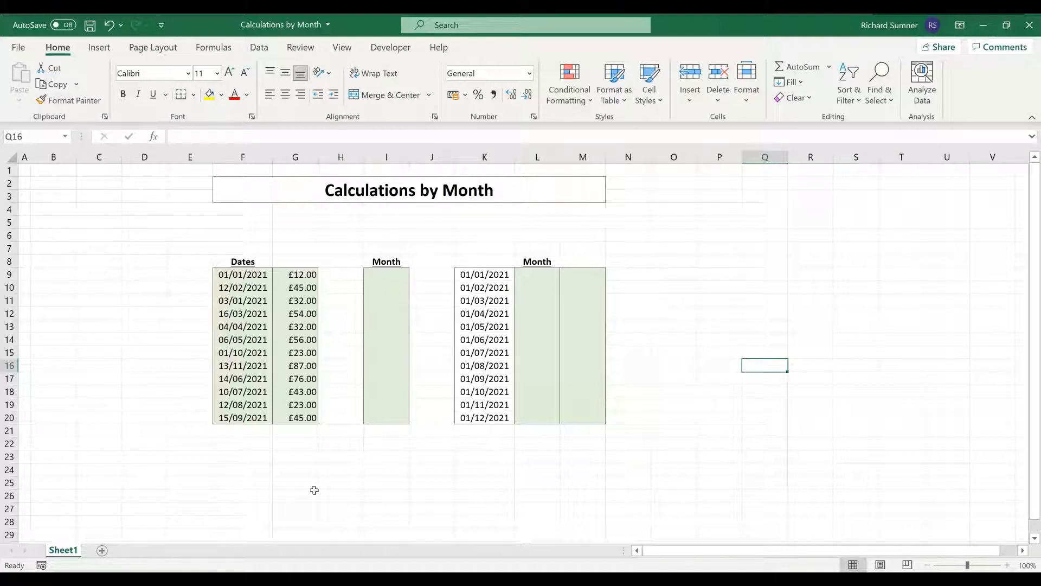
pyautogui.click(390, 274)
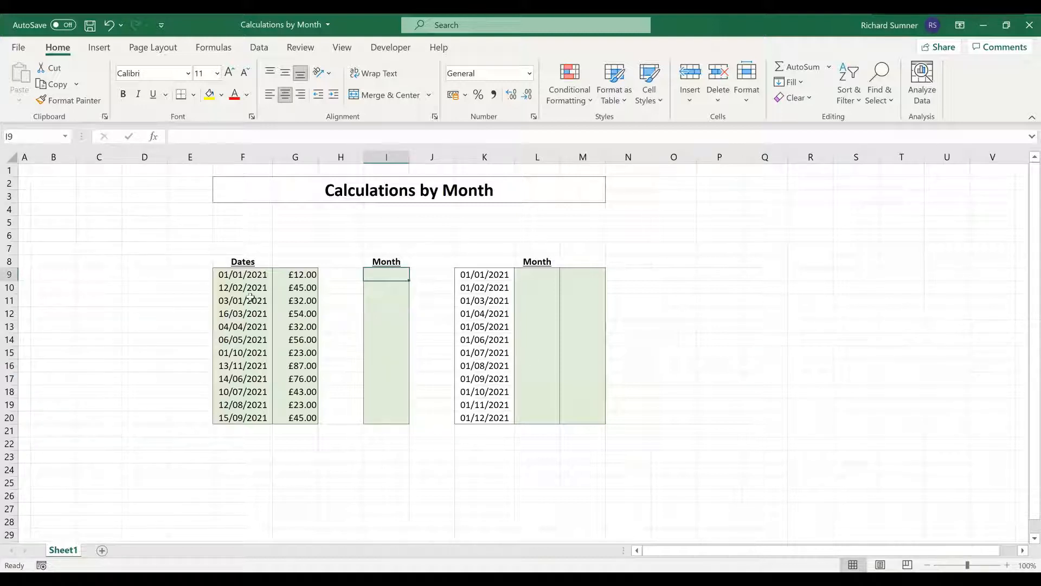
pyautogui.moveTo(243, 275); pyautogui.dragTo(248, 417)
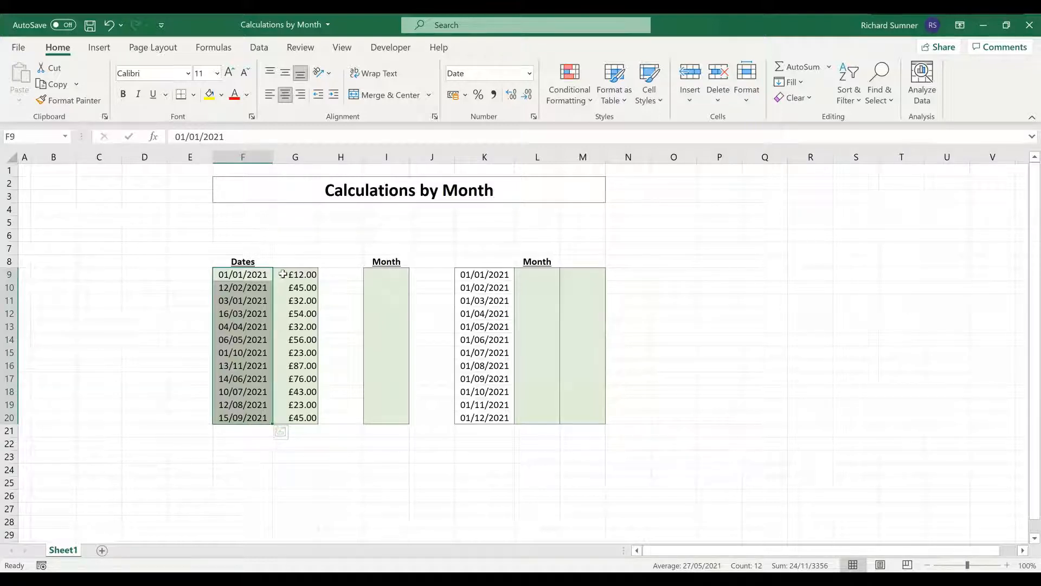
pyautogui.moveTo(292, 275); pyautogui.dragTo(304, 417)
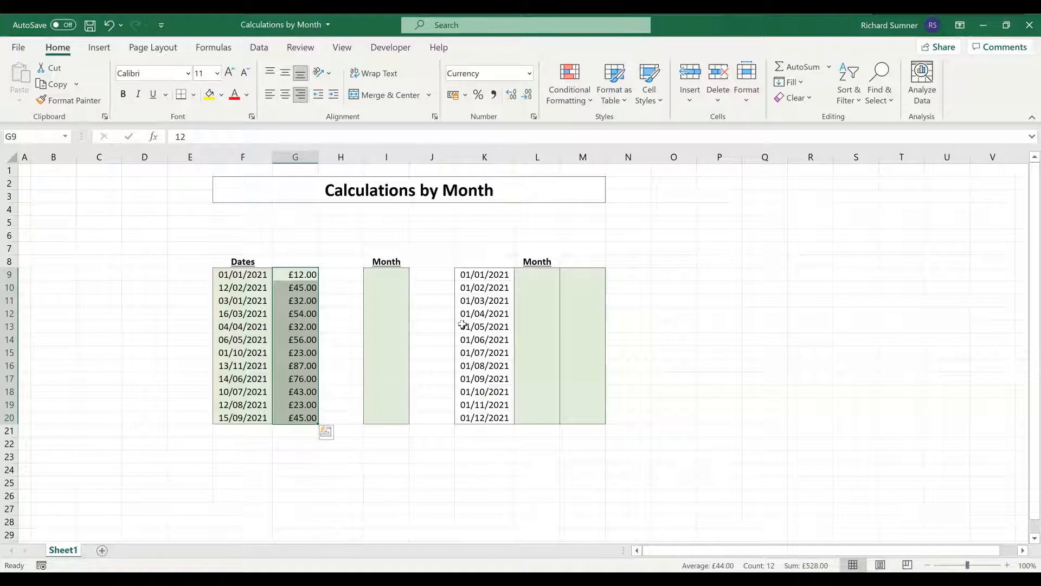
pyautogui.moveTo(486, 275); pyautogui.dragTo(490, 416)
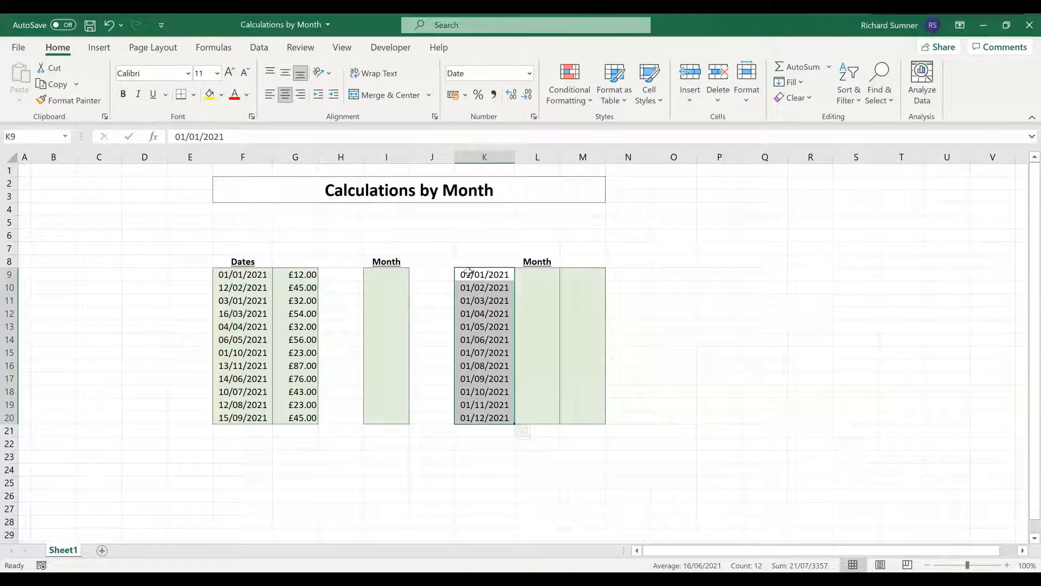
# Step: Change the date in cell K15 to 09/07/2021
pyautogui.click(462, 353)
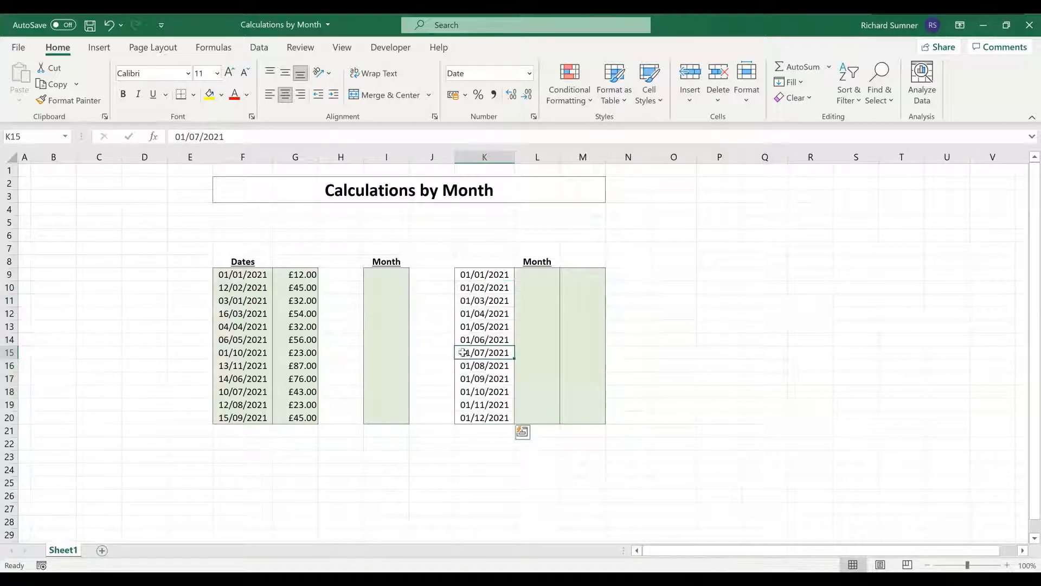
pyautogui.click(185, 136)
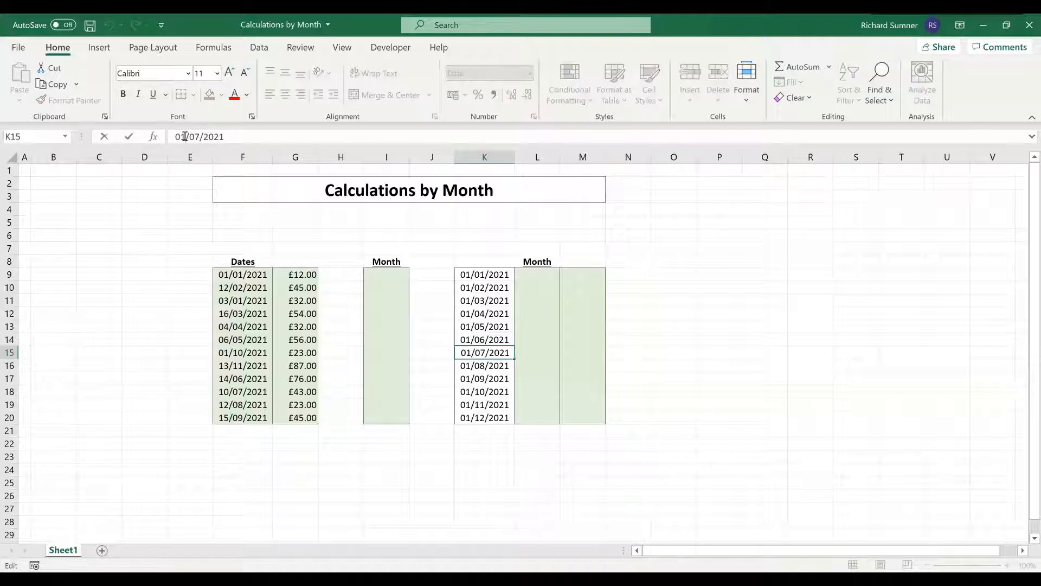
pyautogui.press('BackSpace')
pyautogui.write('9')
pyautogui.press('Return')
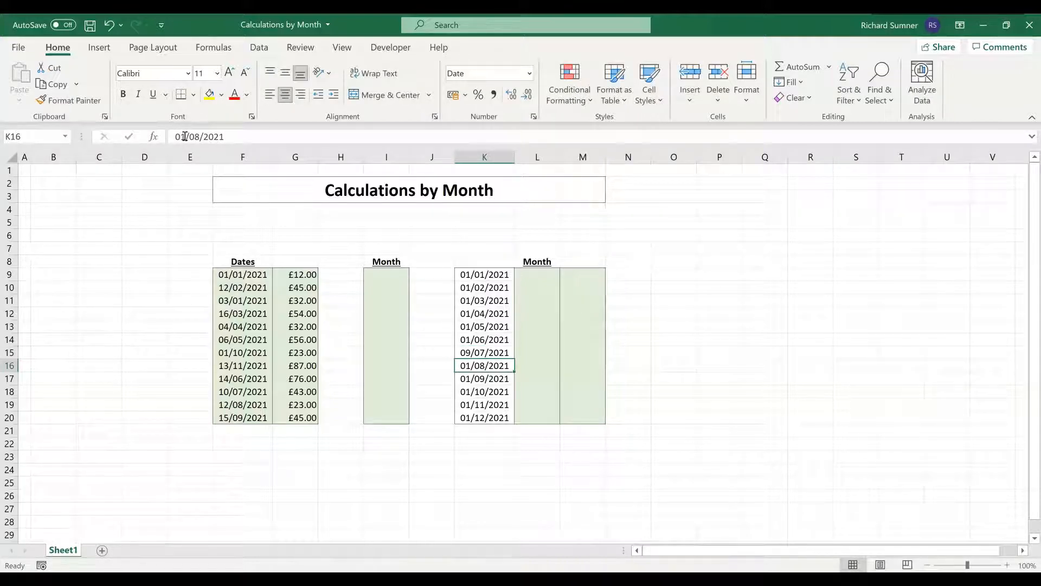
# Step: Set the date in cell K15 back to 01/07/2021
pyautogui.press('Up')
pyautogui.click(186, 138)
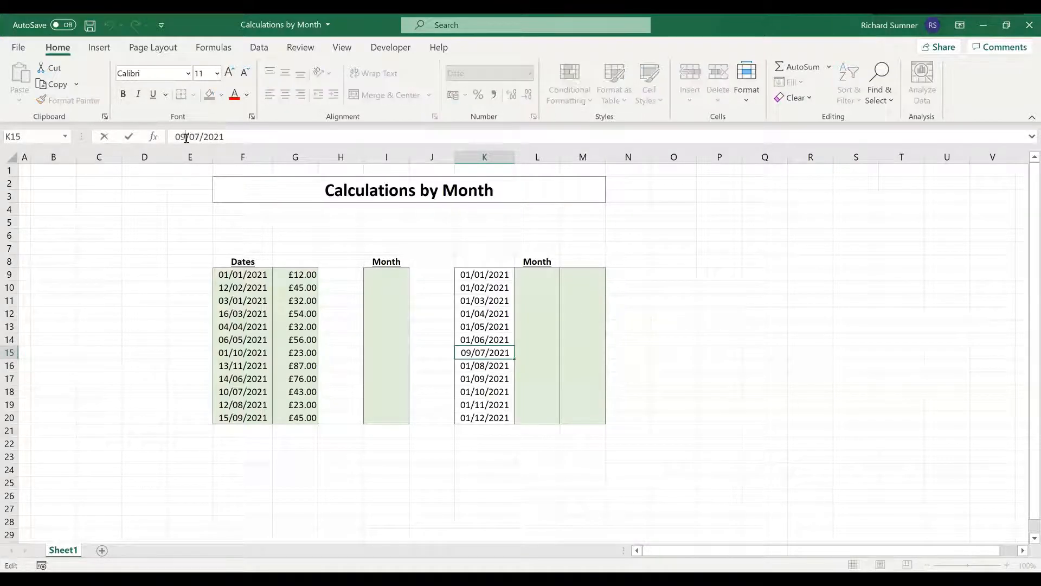
pyautogui.press('BackSpace')
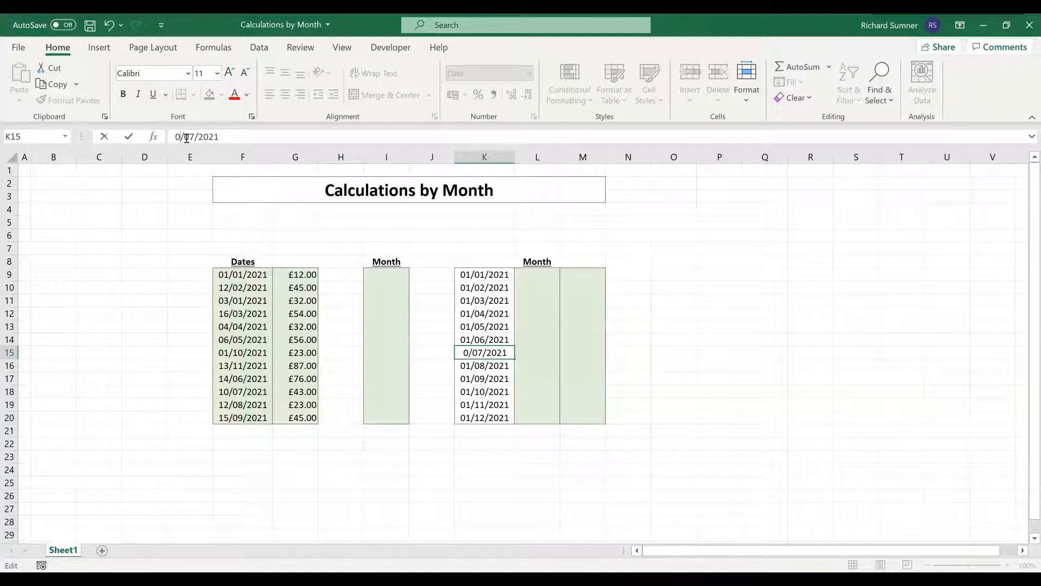
pyautogui.write('1')
pyautogui.press('Return')
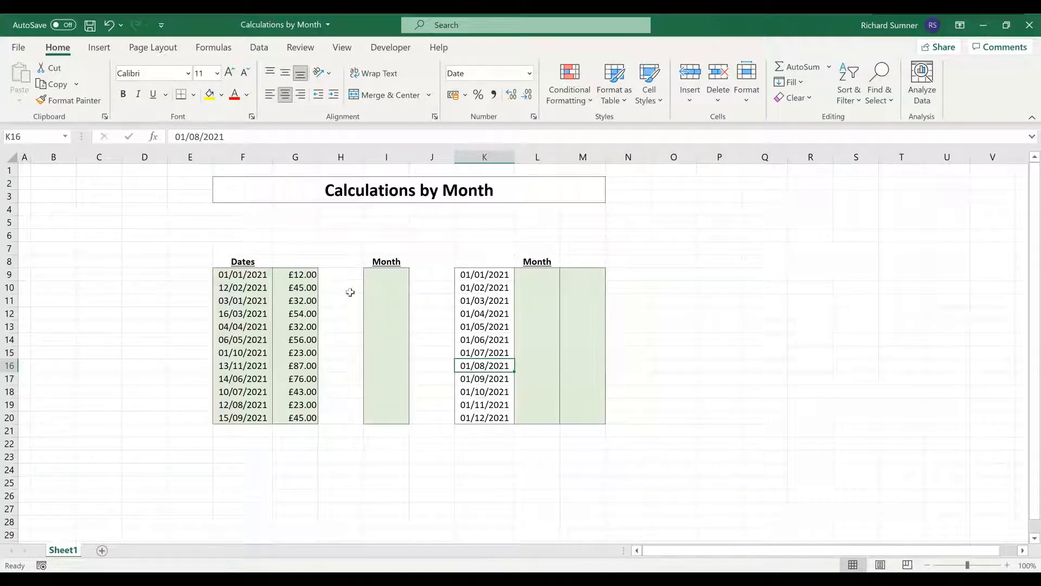
pyautogui.moveTo(386, 276); pyautogui.dragTo(391, 418)
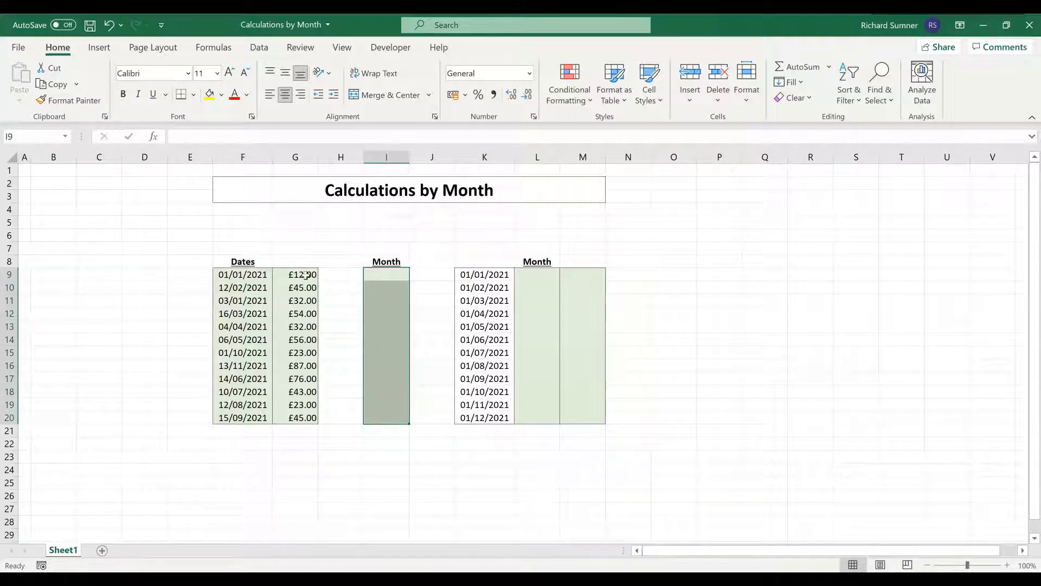
pyautogui.moveTo(257, 274); pyautogui.dragTo(244, 419)
pyautogui.moveTo(501, 274); pyautogui.dragTo(496, 418)
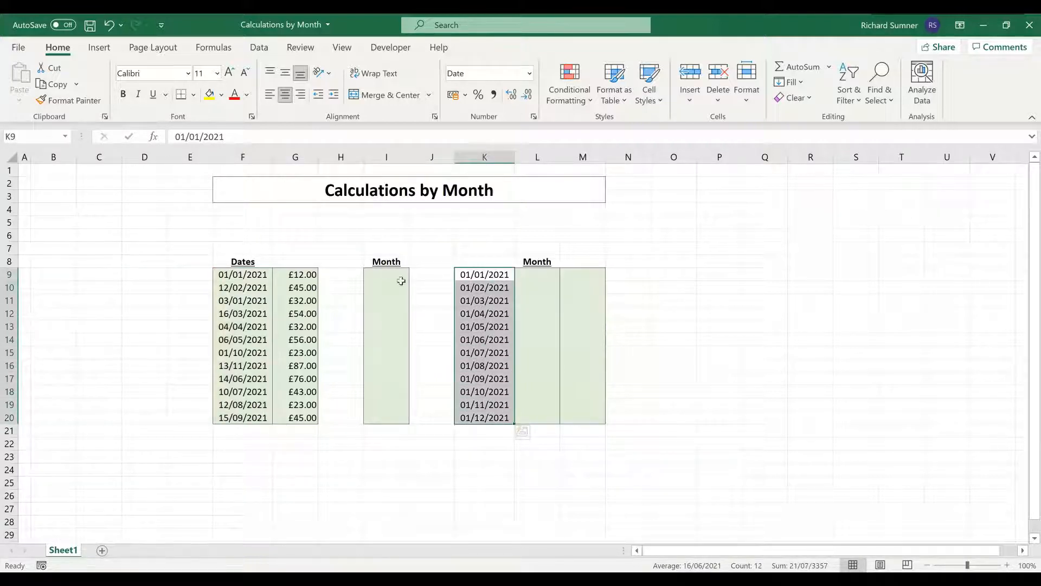
# Step: Format cells M9:M20 as Currency with the £ symbol and 2 decimal places
pyautogui.moveTo(595, 273); pyautogui.dragTo(590, 418)
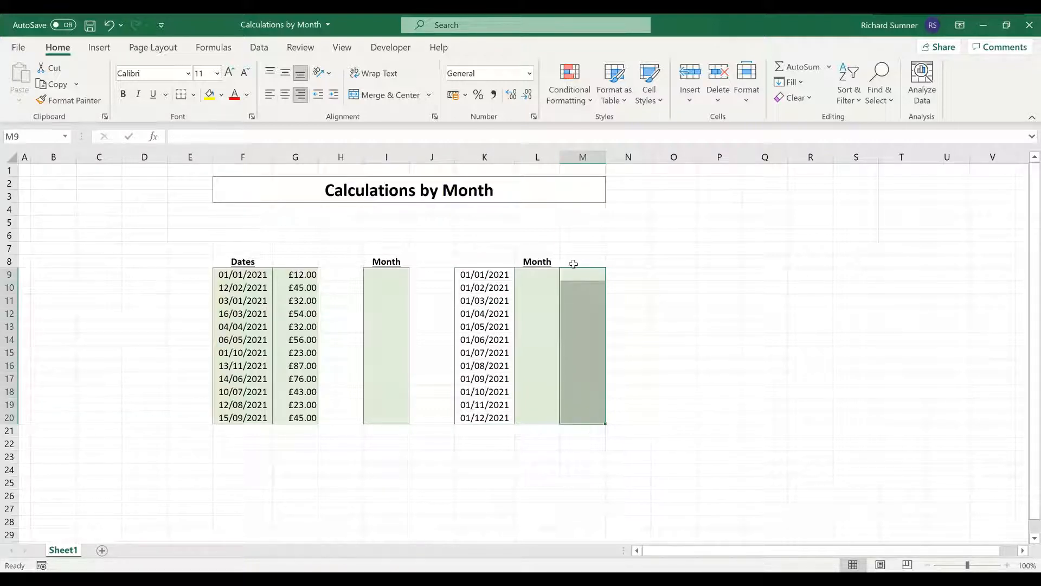
pyautogui.rightClick(569, 275)
pyautogui.click(637, 496)
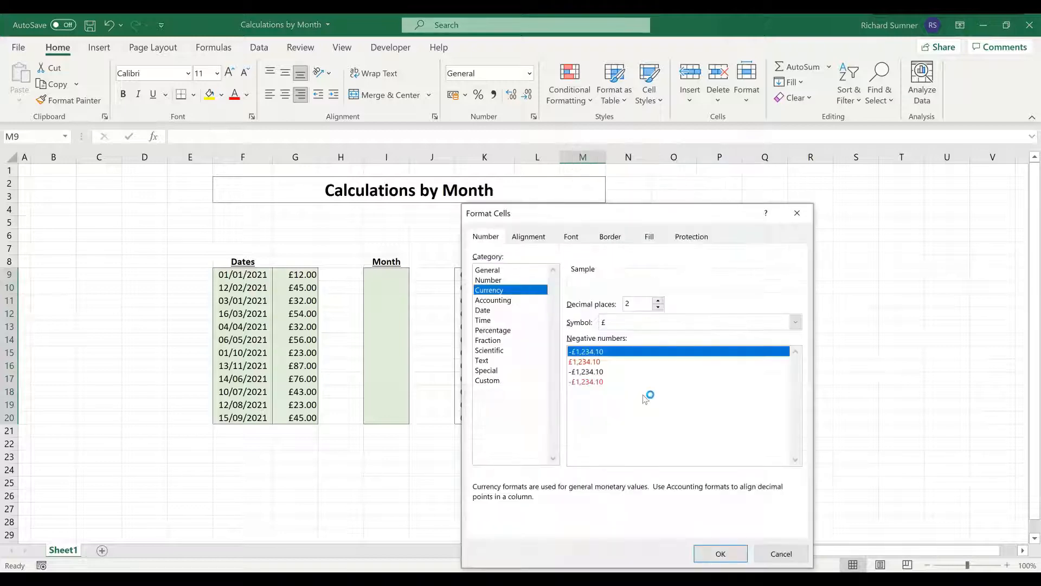
pyautogui.click(723, 553)
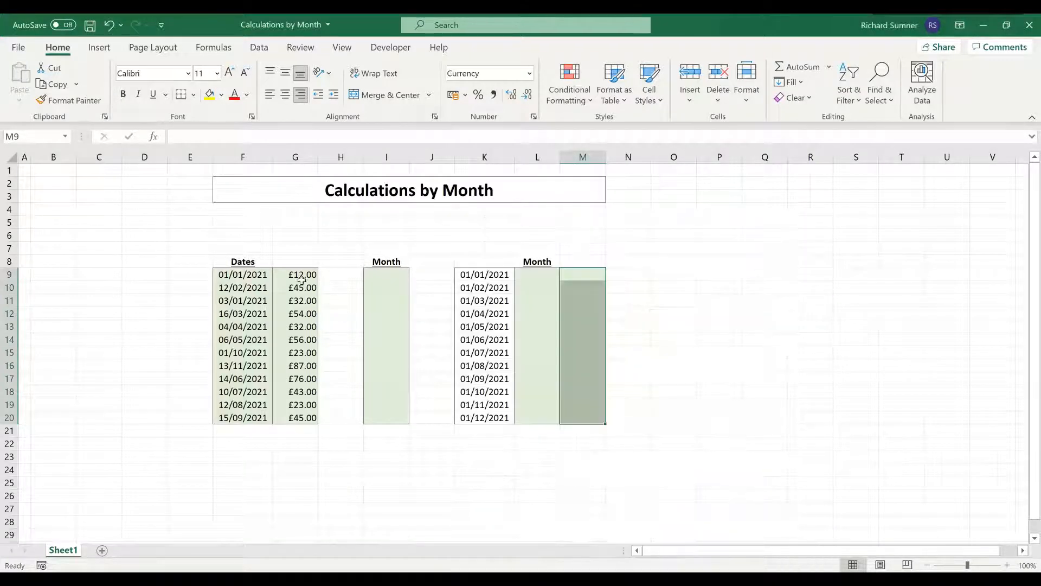
# Step: Enter the formula =IF(F9="", "", TEXT(F9, "mmm yyyy")) in cell I9 to derive the month from the date
pyautogui.click(383, 275)
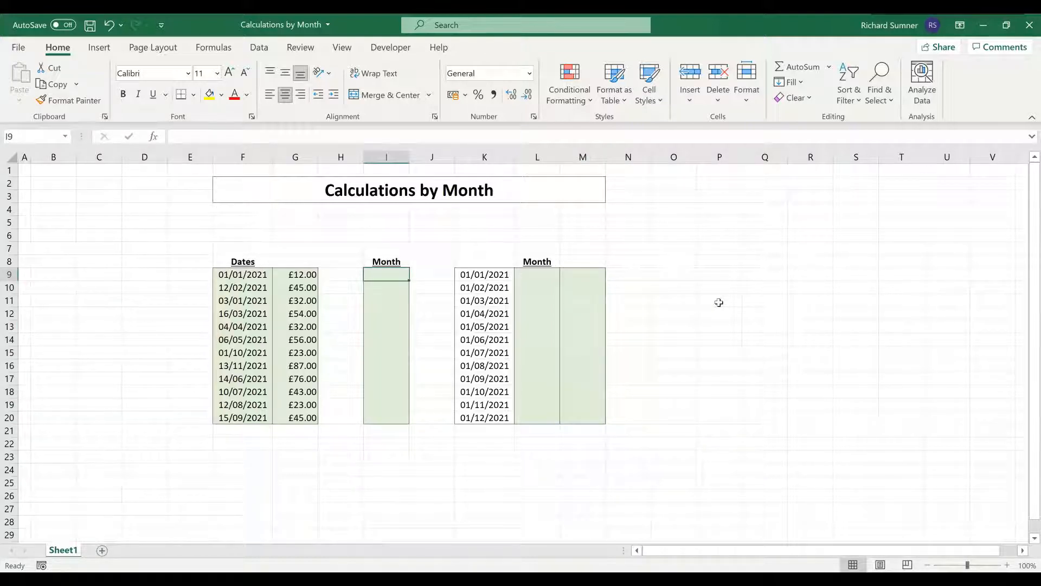
pyautogui.write('=')
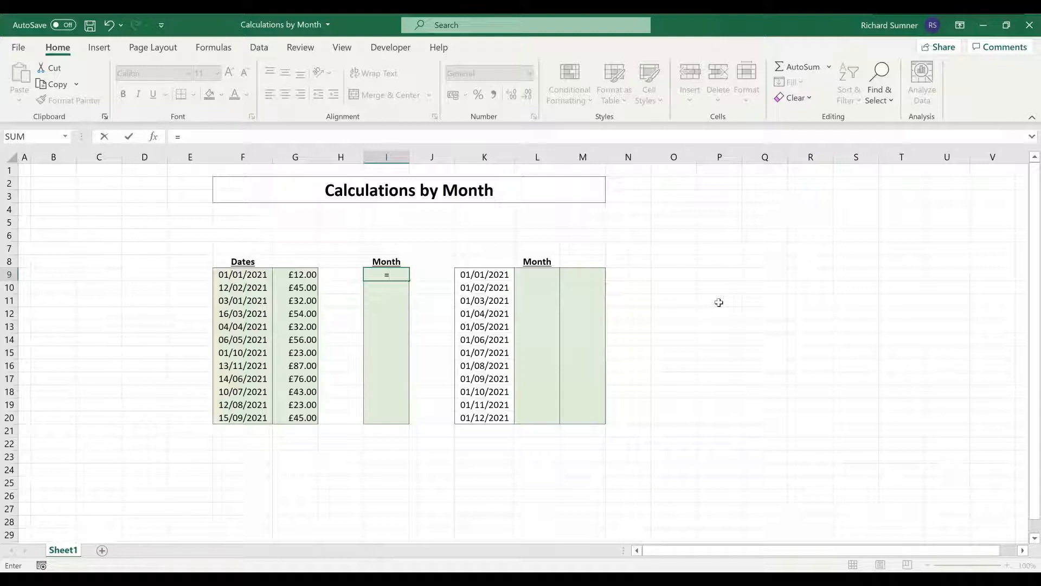
pyautogui.write('IF(')
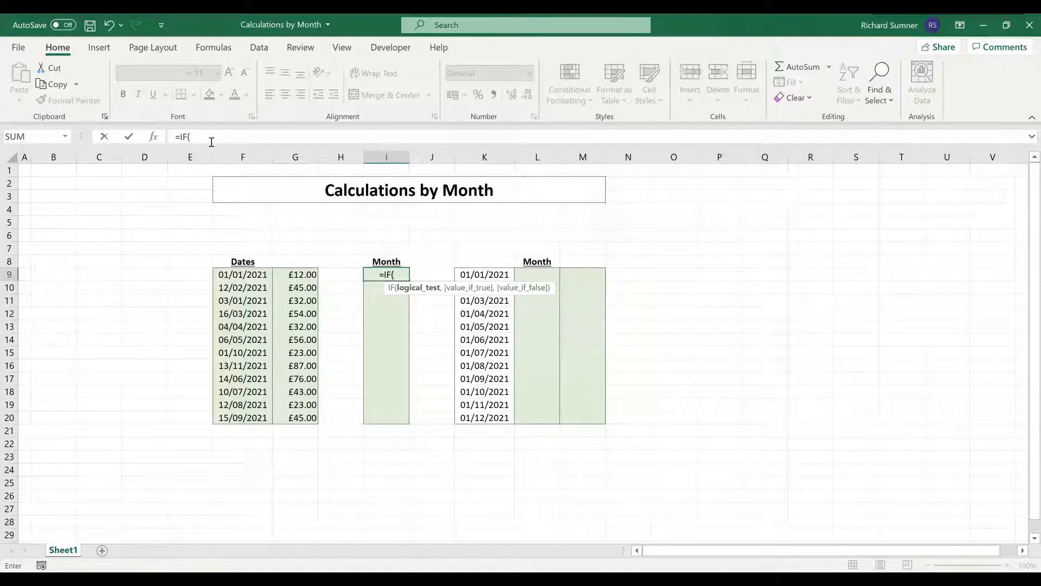
pyautogui.click(234, 275)
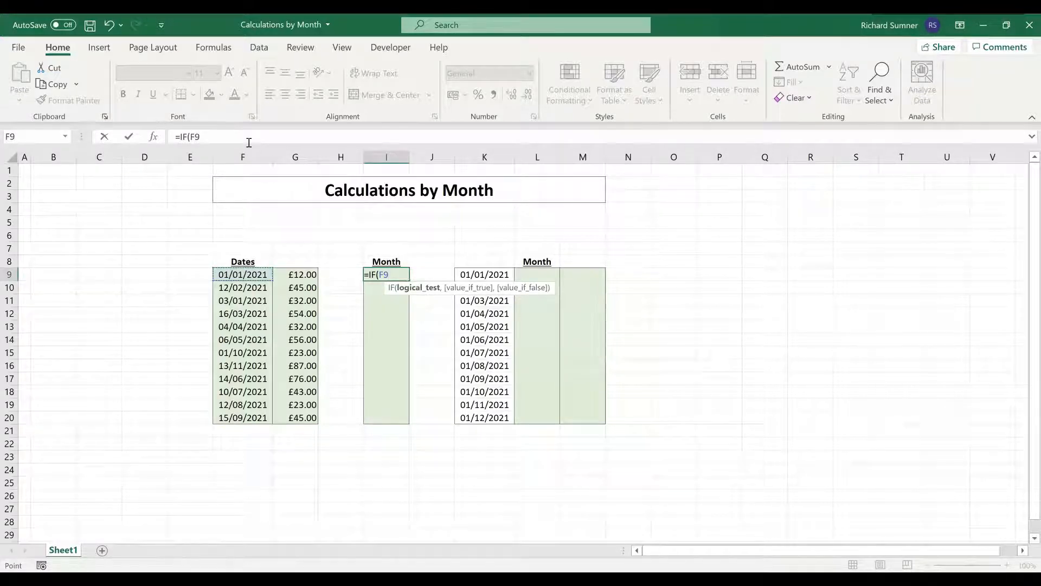
pyautogui.write('="", ""')
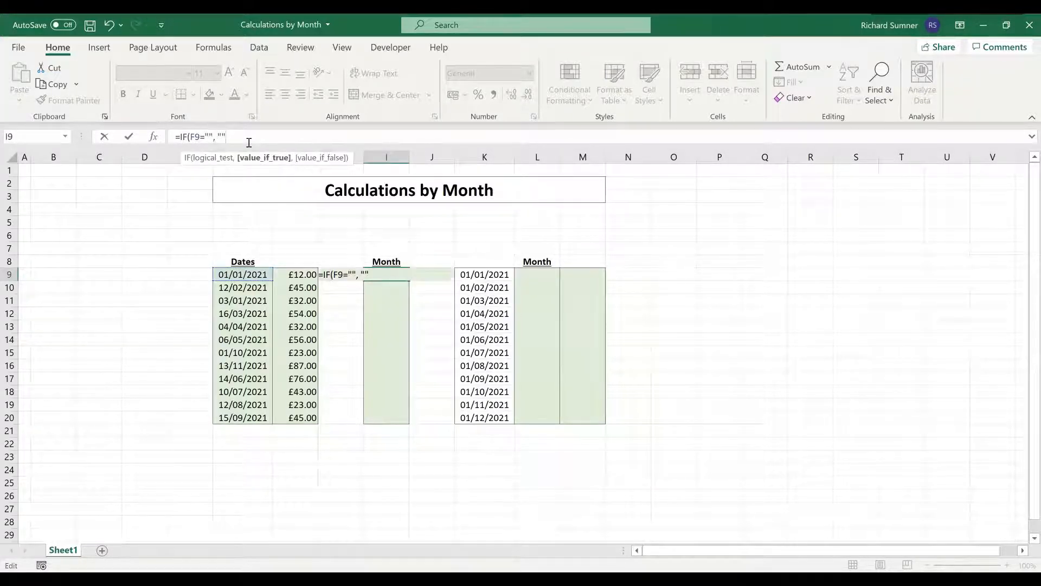
pyautogui.write(',')
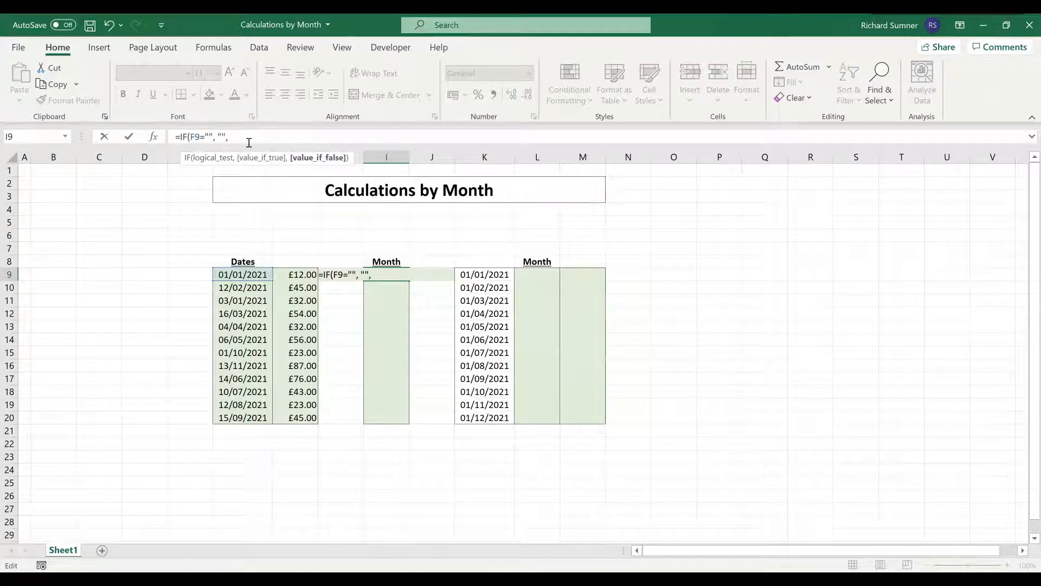
pyautogui.write(' TEXT(')
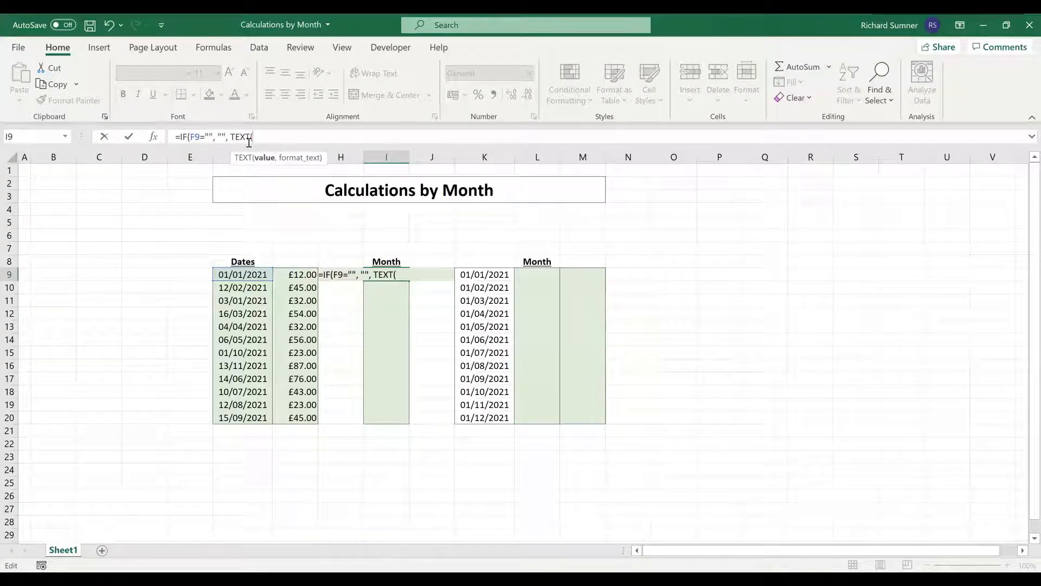
pyautogui.click(245, 275)
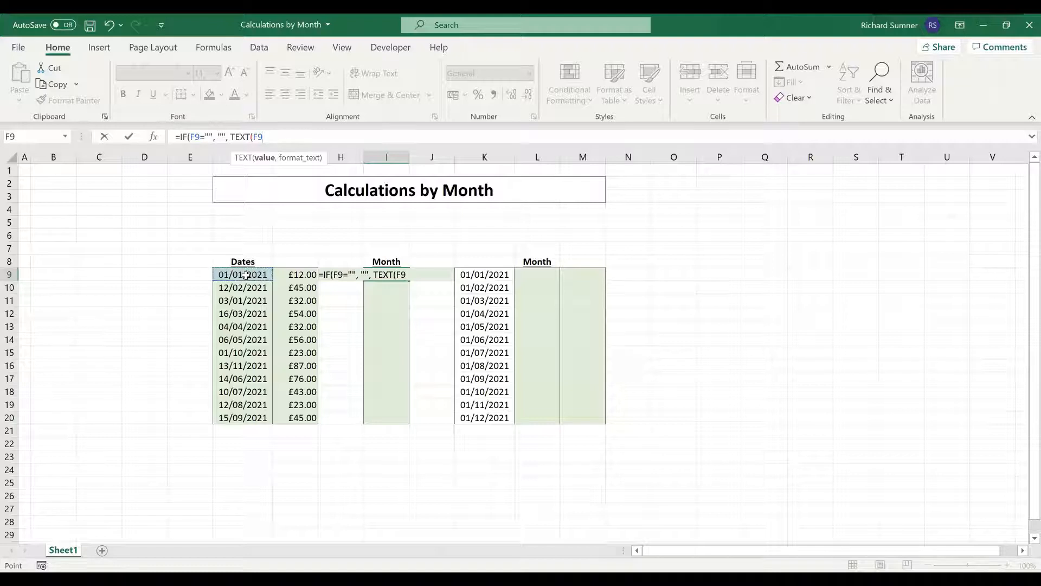
pyautogui.write(', "')
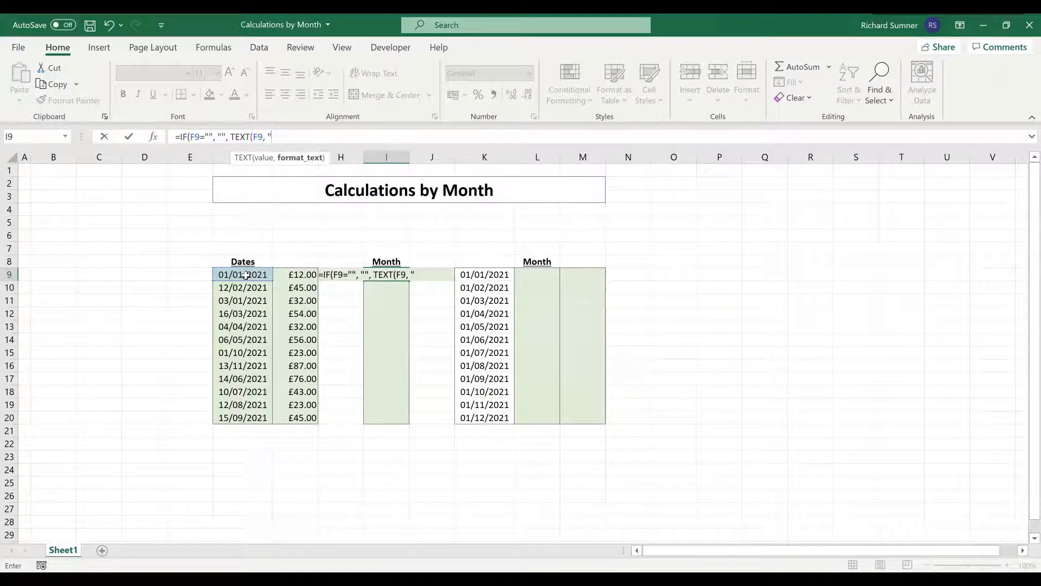
pyautogui.write('mmm')
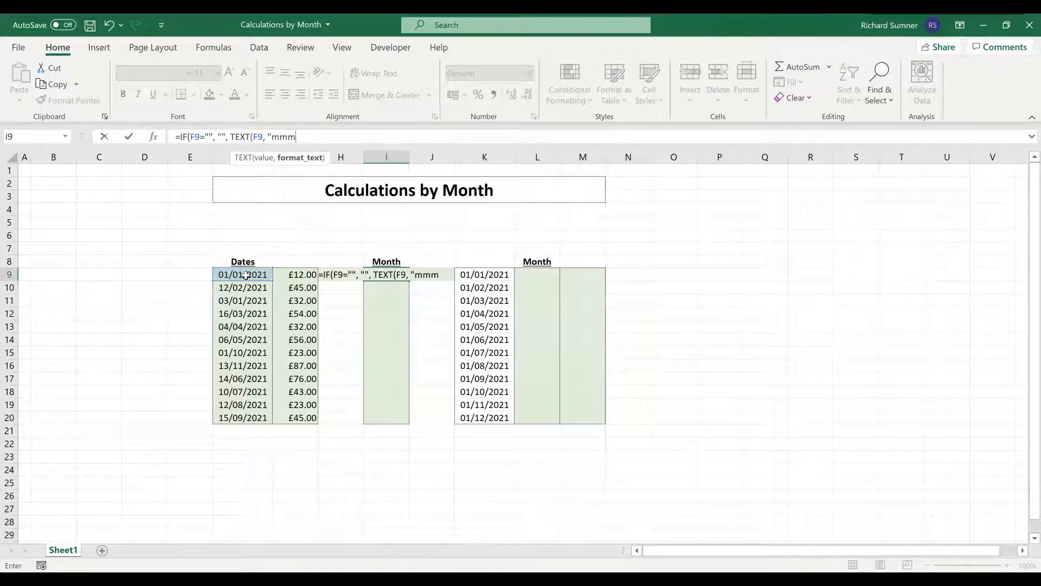
pyautogui.write(' yyy')
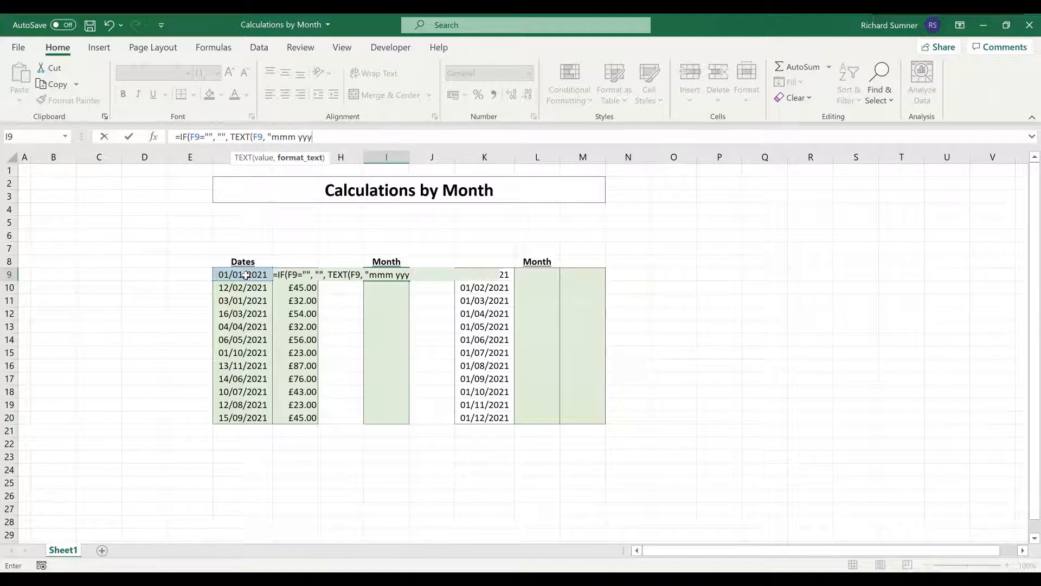
pyautogui.write('y"')
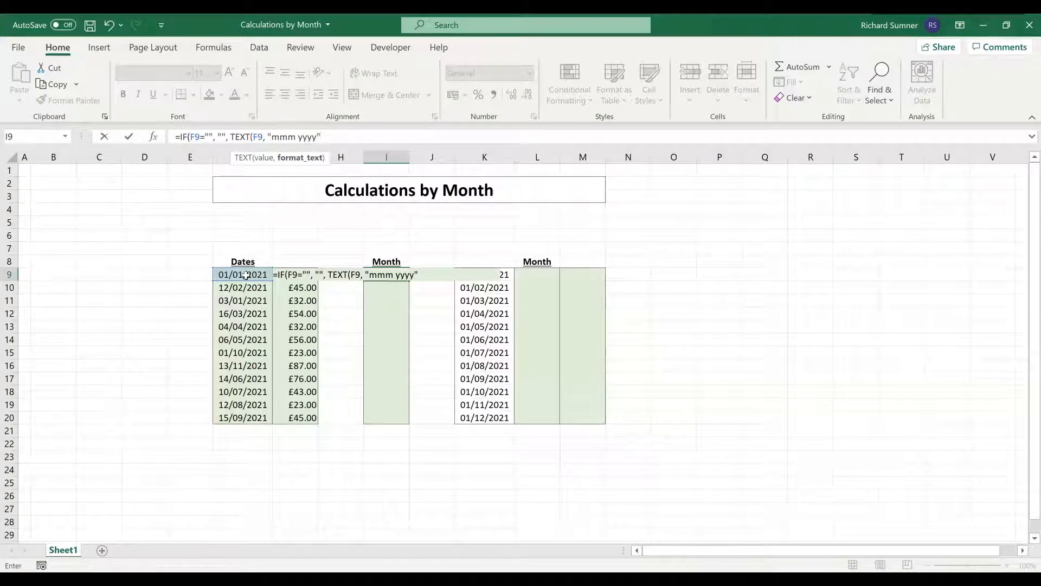
pyautogui.write('))')
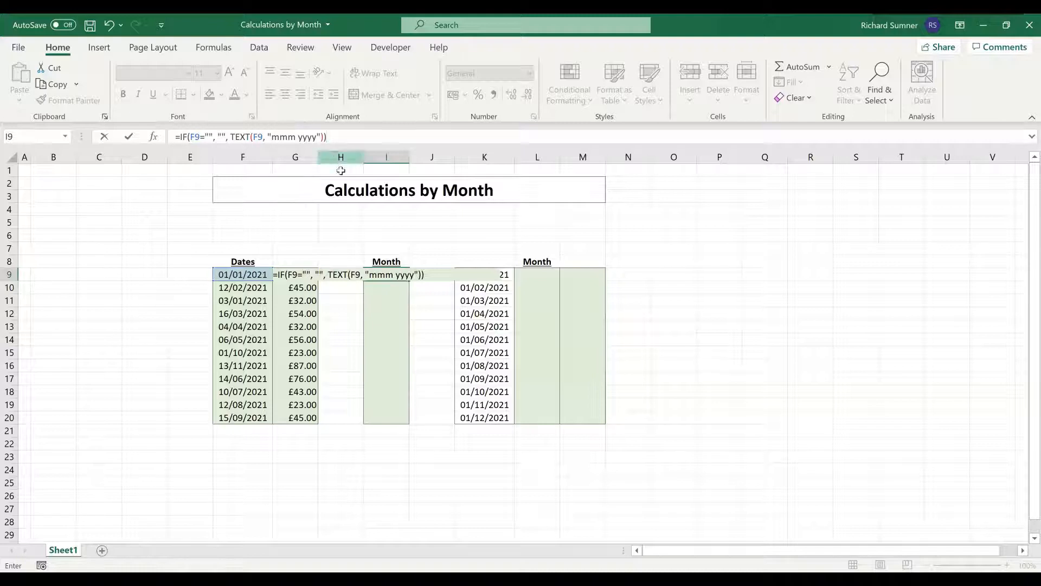
pyautogui.press('Return')
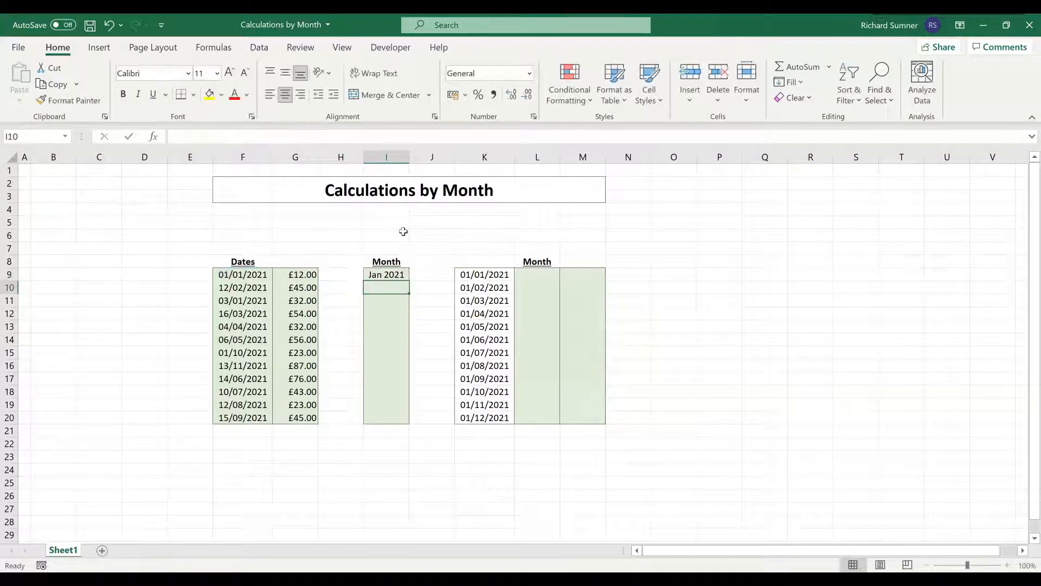
# Step: Copy the month formula from I9 and paste only the formula into I10:I20
pyautogui.click(388, 272)
pyautogui.hotkey('ctrl', 'c')
pyautogui.moveTo(386, 287); pyautogui.dragTo(386, 417)
pyautogui.rightClick(381, 339)
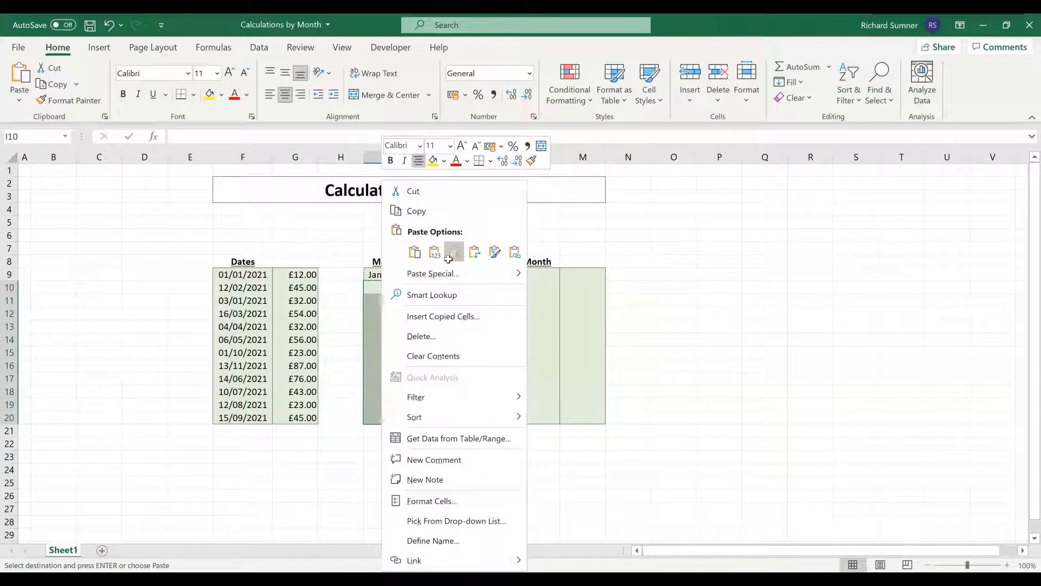
pyautogui.click(448, 258)
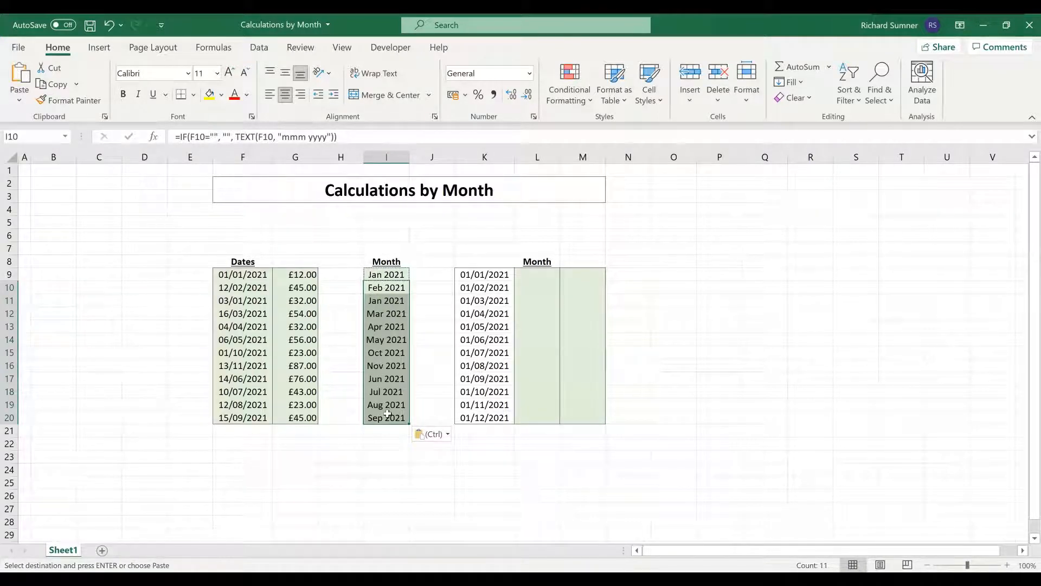
pyautogui.click(647, 300)
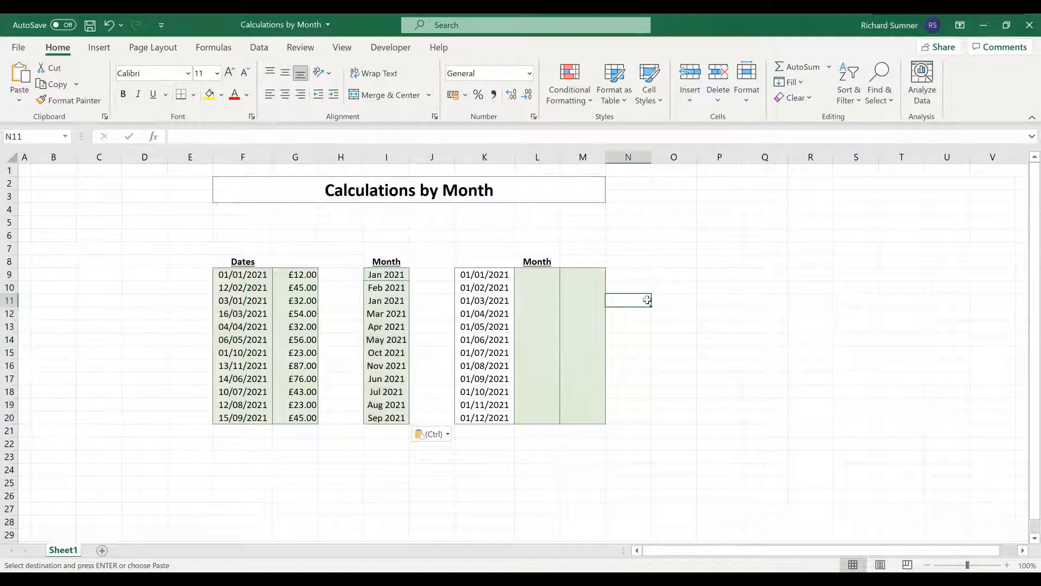
pyautogui.press('Escape')
# Step: Enter the formula =IF(K9="", "", TEXT(K9, "mmm yyyy")) in cell L9 to derive the month from the date
pyautogui.press('Up')
pyautogui.press('Up')
pyautogui.press('Left')
pyautogui.press('Left')
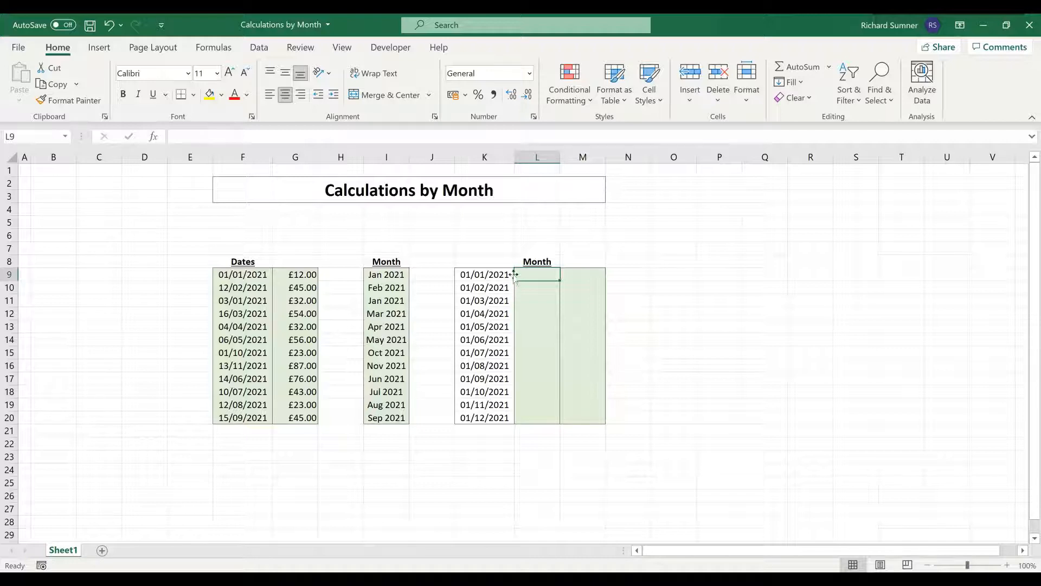
pyautogui.click(389, 139)
pyautogui.write('=')
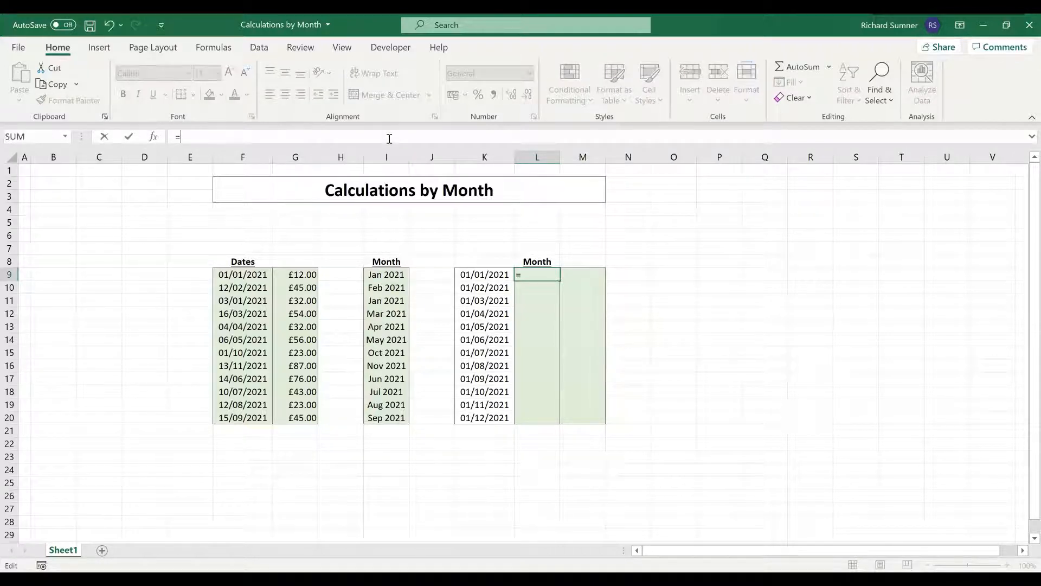
pyautogui.write('IF(')
pyautogui.click(465, 274)
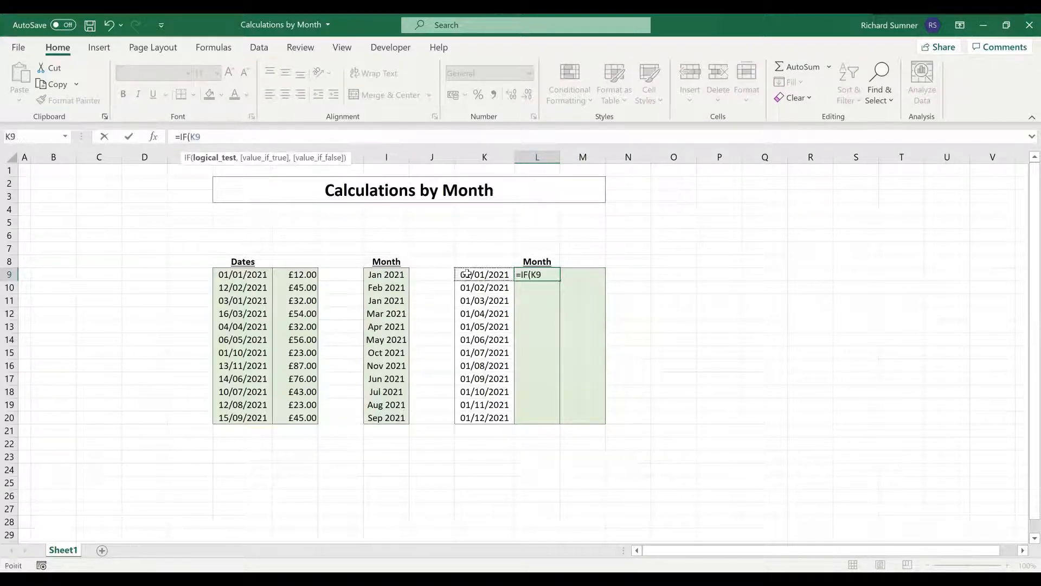
pyautogui.write('=""')
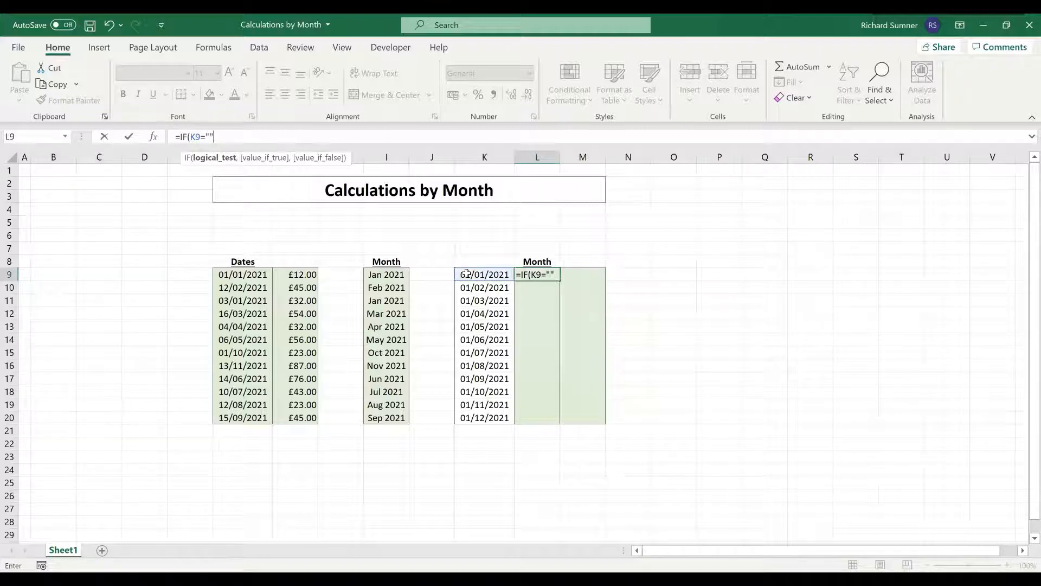
pyautogui.write(', "",')
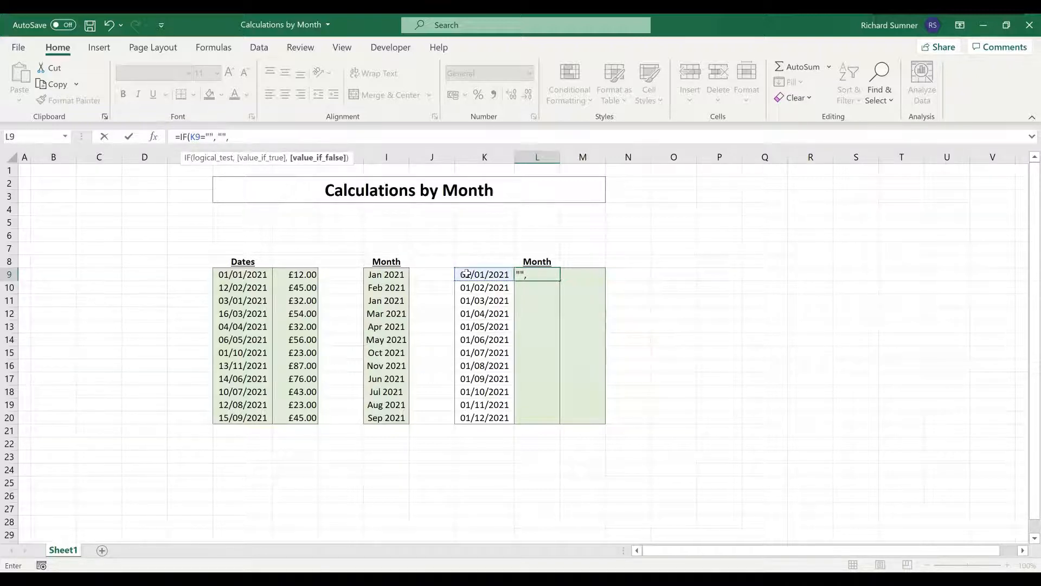
pyautogui.write(' TEXT(')
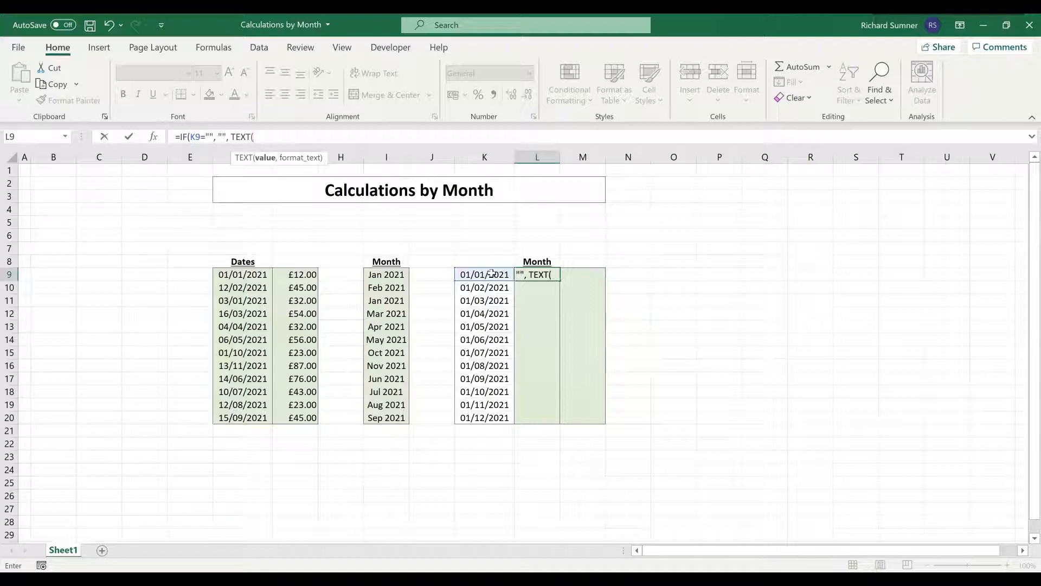
pyautogui.click(492, 274)
pyautogui.write(', "')
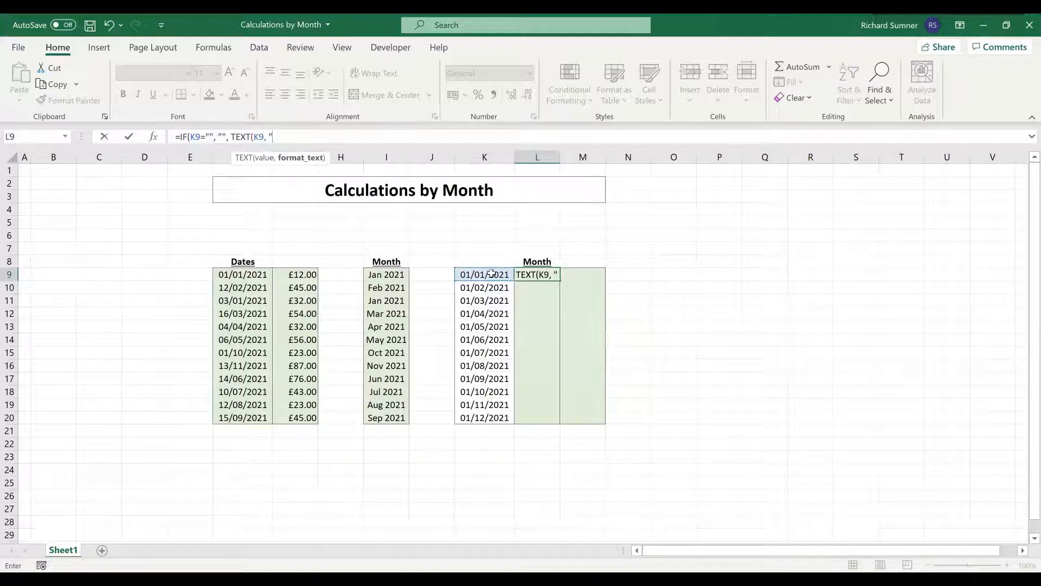
pyautogui.write('mmm yyyy"))')
pyautogui.press('Return')
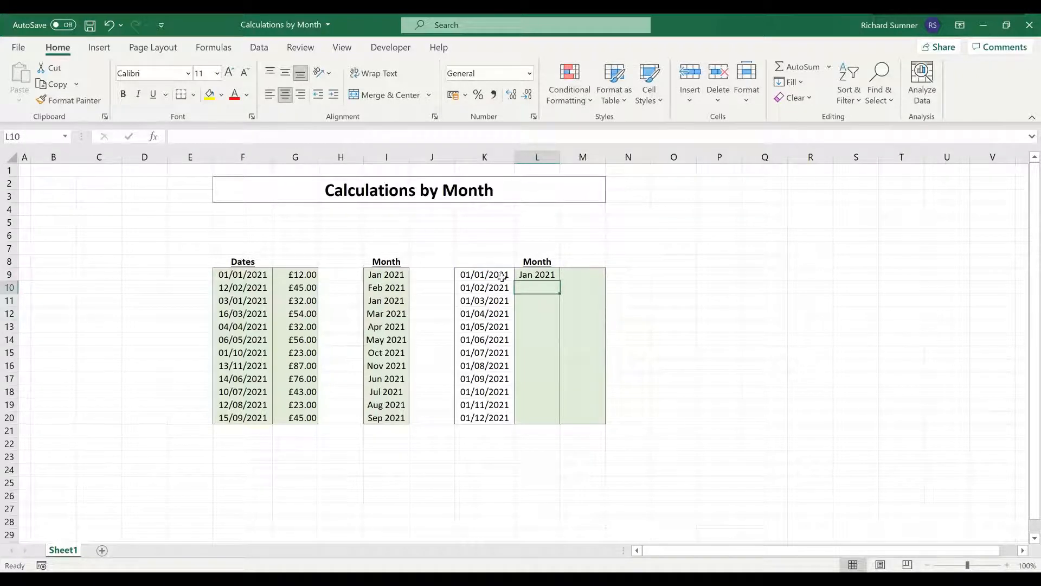
pyautogui.click(526, 275)
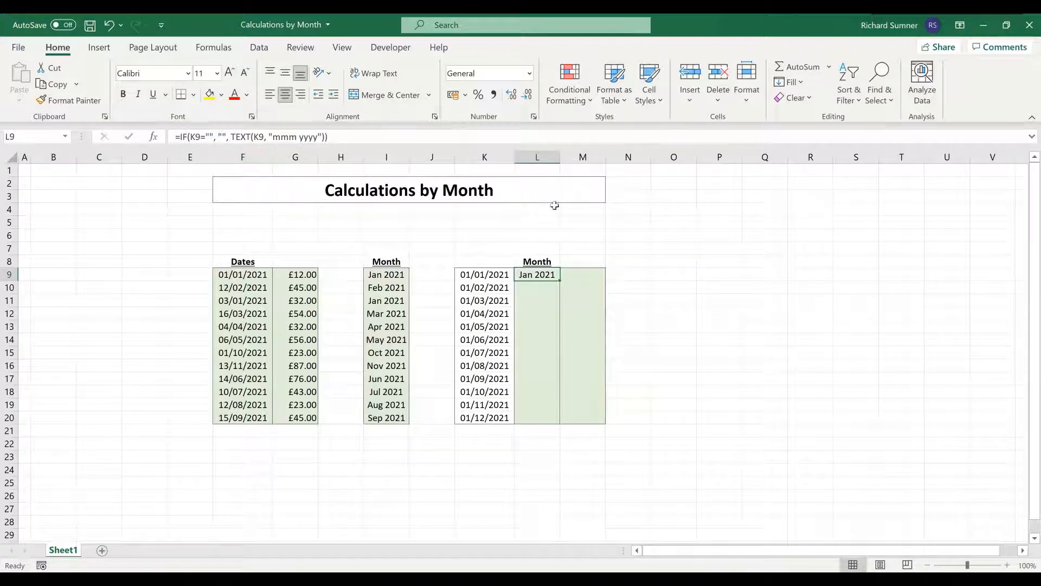
pyautogui.press('Return')
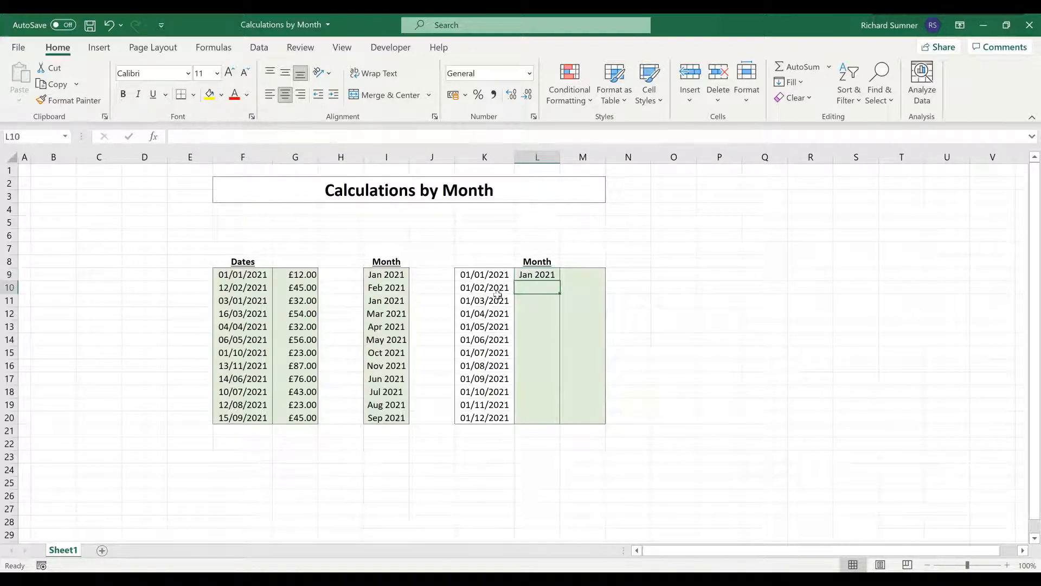
# Step: Copy the month formula from L9 and paste it into L10:L20
pyautogui.click(529, 274)
pyautogui.rightClick(529, 275)
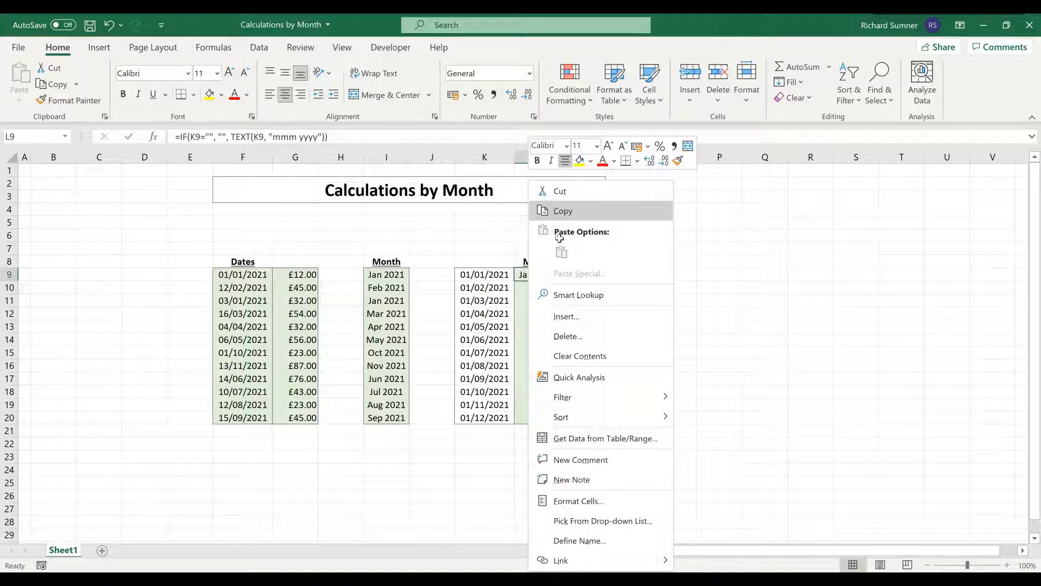
pyautogui.click(563, 211)
pyautogui.moveTo(537, 288); pyautogui.dragTo(535, 419)
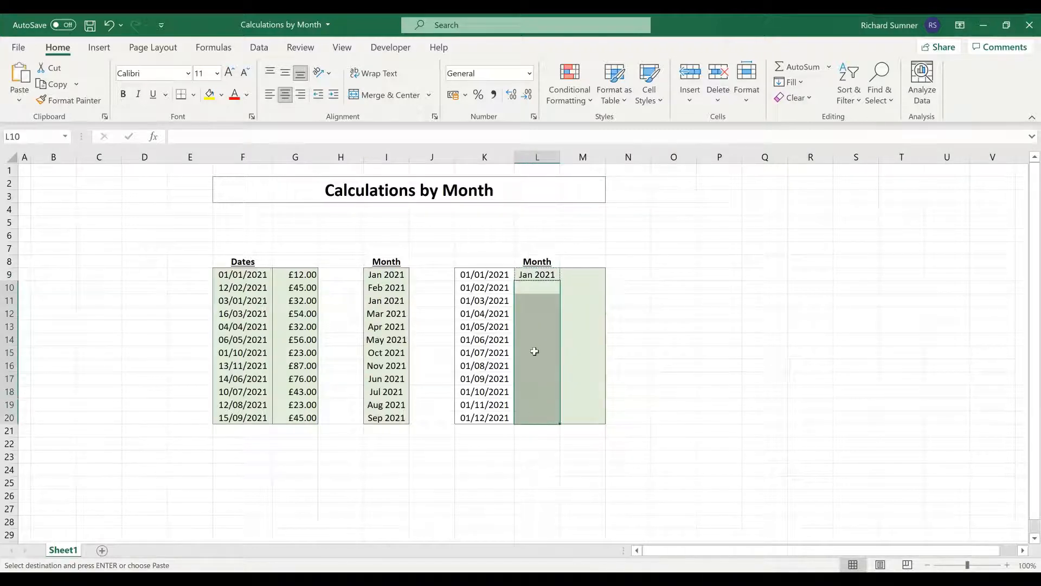
pyautogui.hotkey('ctrl', 'v')
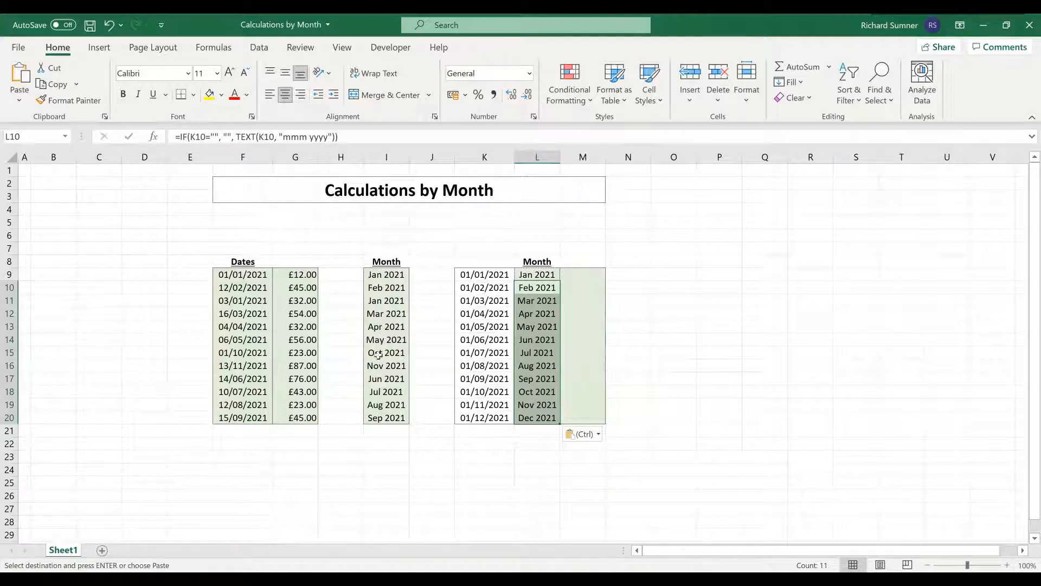
# Step: Enter the formula =SUMIF($I$9:$I$20, L9, $G$9:$G$20) in cell M9 to total the amounts for that month
pyautogui.click(600, 277)
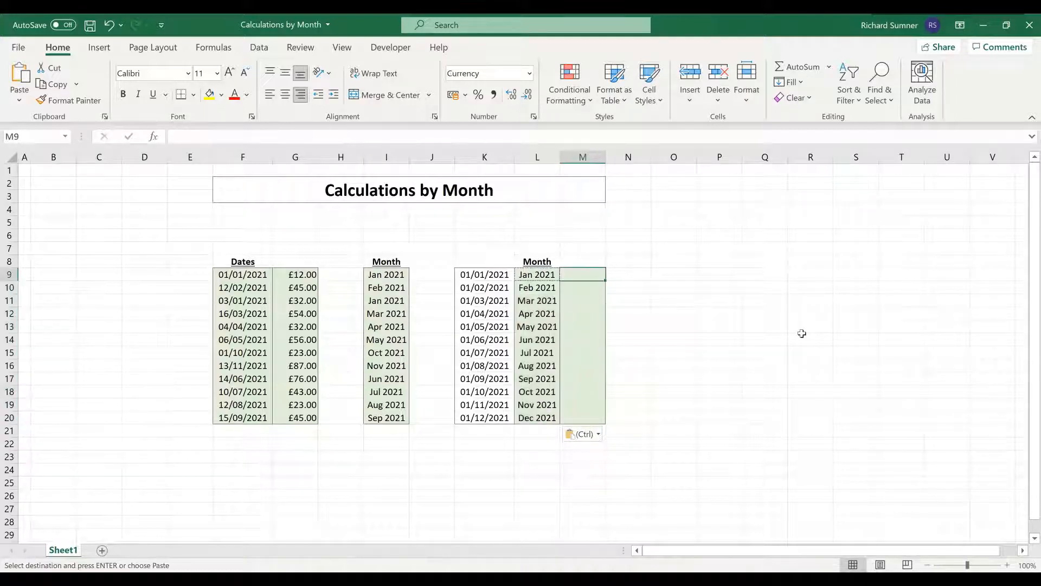
pyautogui.press('Escape')
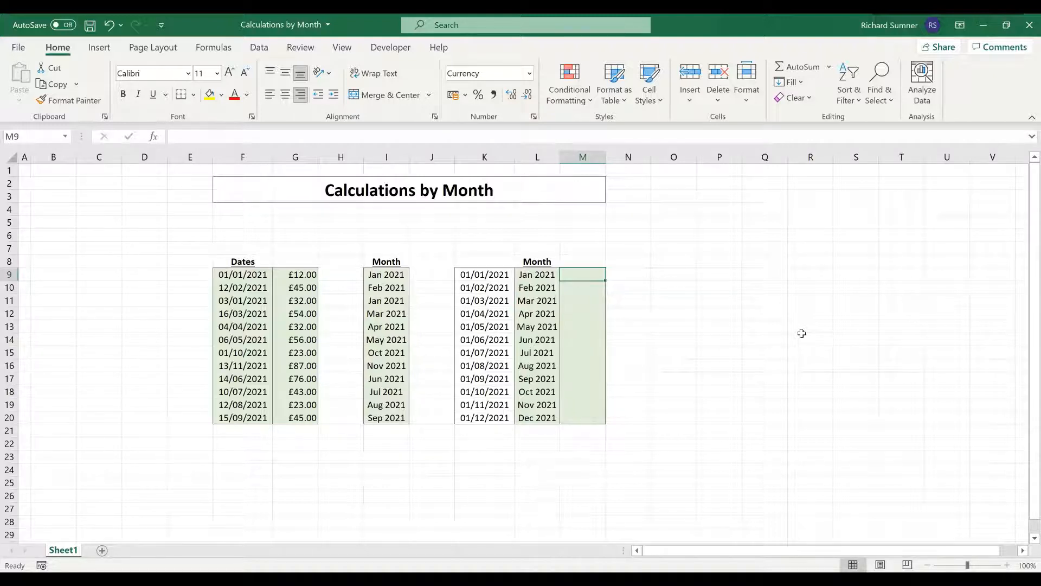
pyautogui.write('=S')
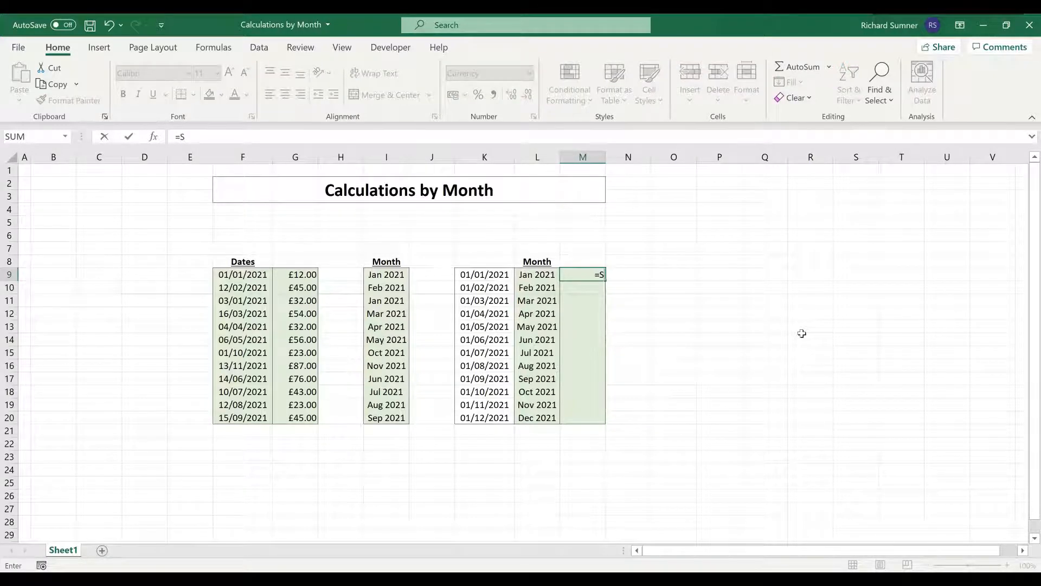
pyautogui.write('UMIF(')
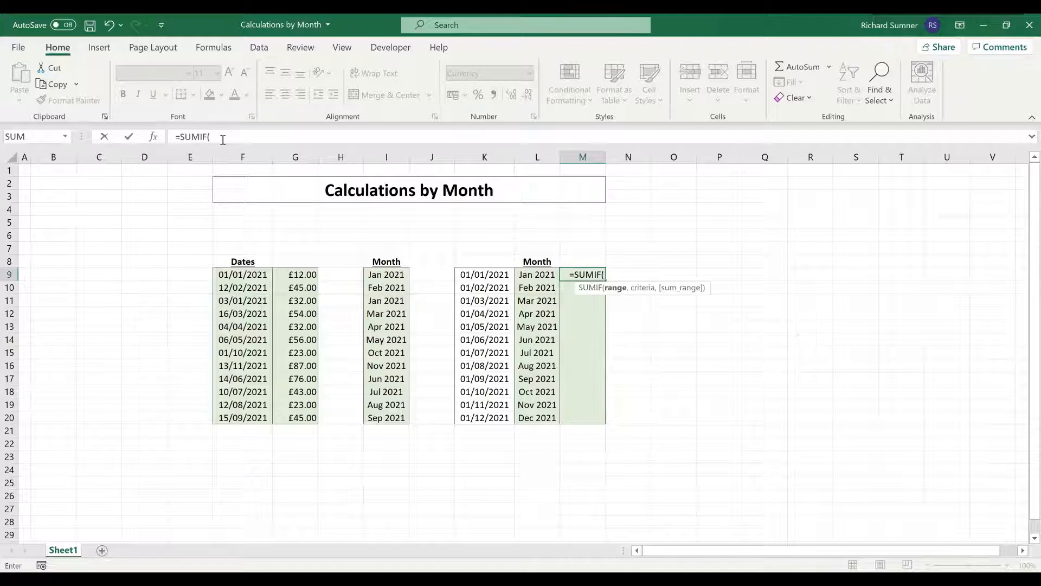
pyautogui.click(220, 139)
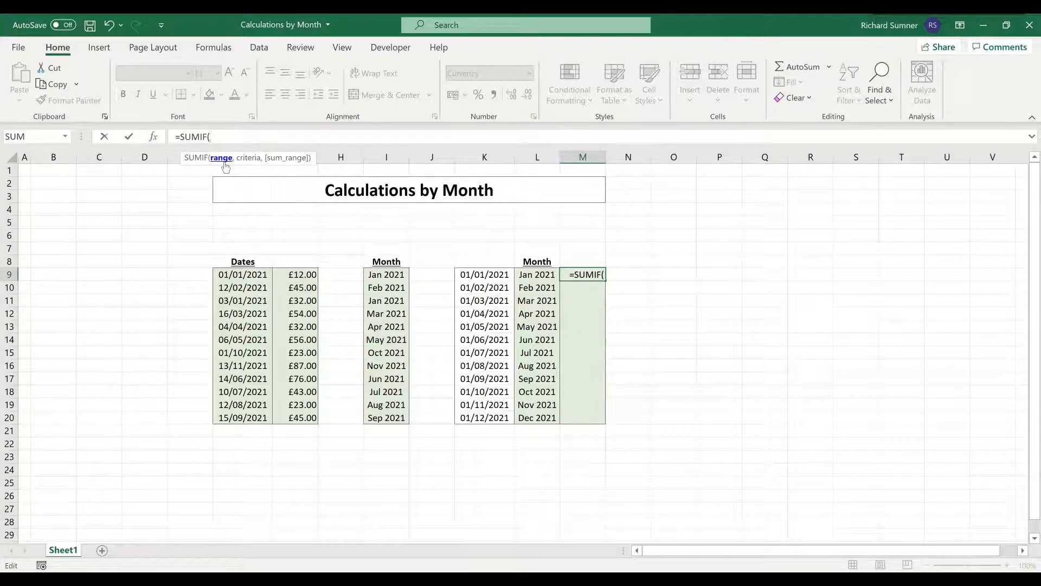
pyautogui.click(374, 274)
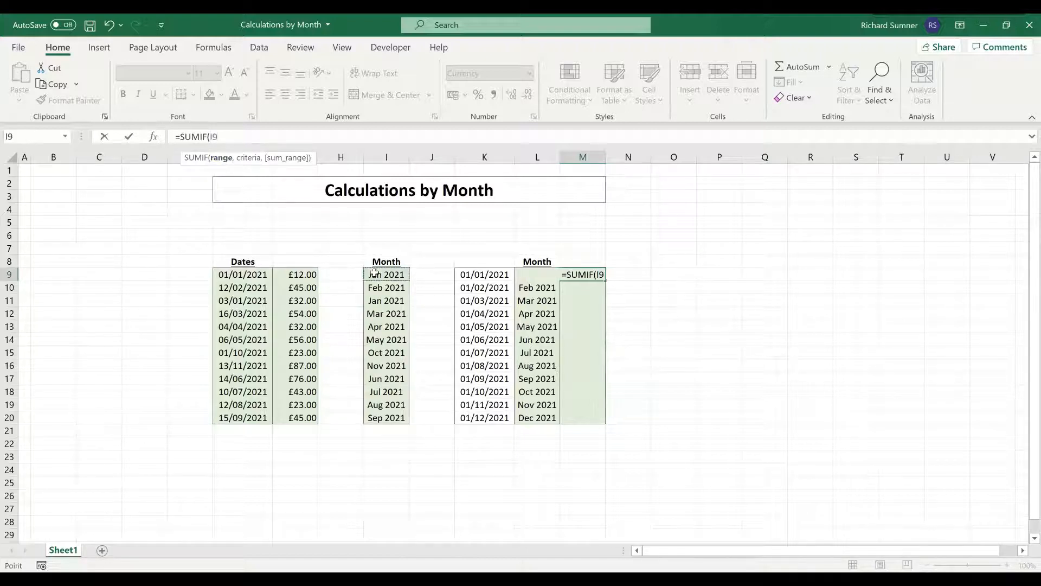
pyautogui.keyDown('shift'); pyautogui.click(374, 414); pyautogui.keyUp('shift')
pyautogui.press('F4')
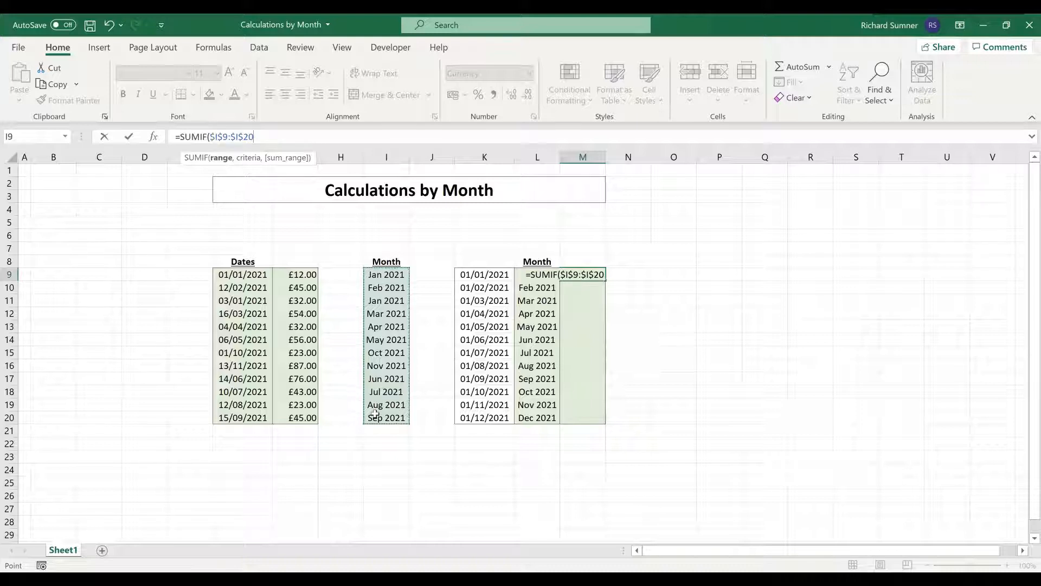
pyautogui.write(',')
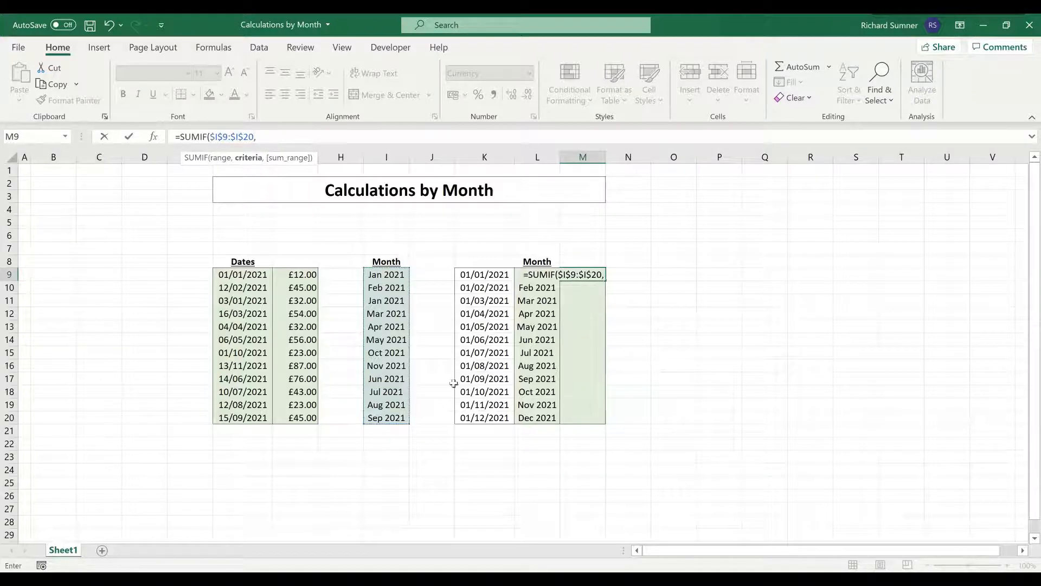
pyautogui.click(533, 259)
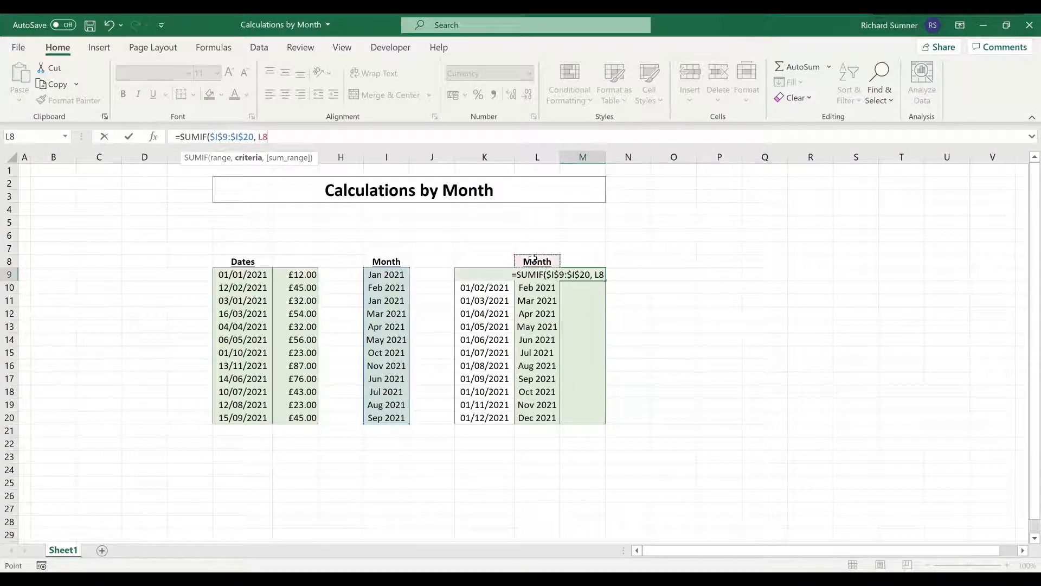
pyautogui.press('Down')
pyautogui.write(',')
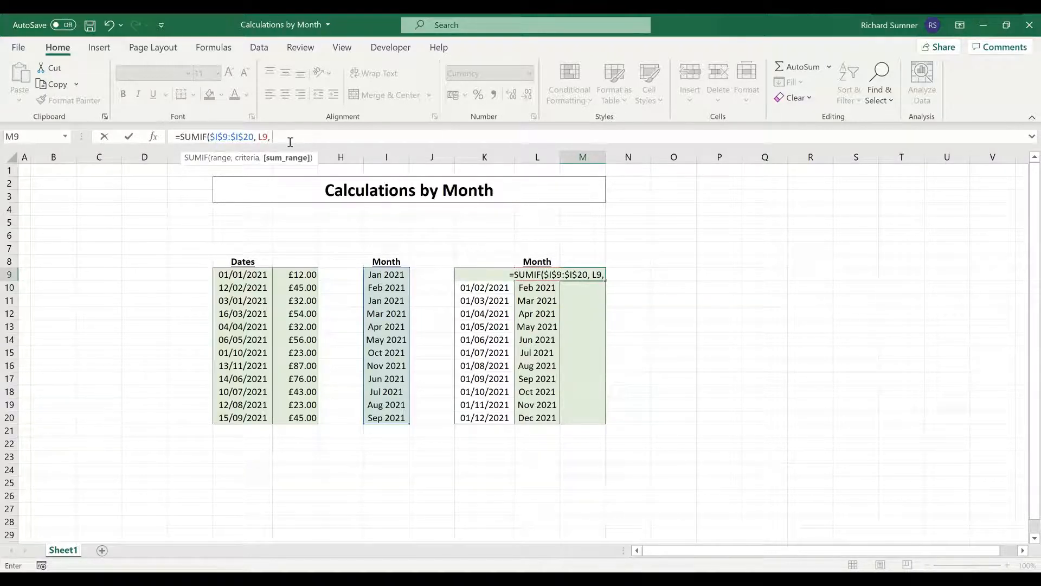
pyautogui.click(300, 275)
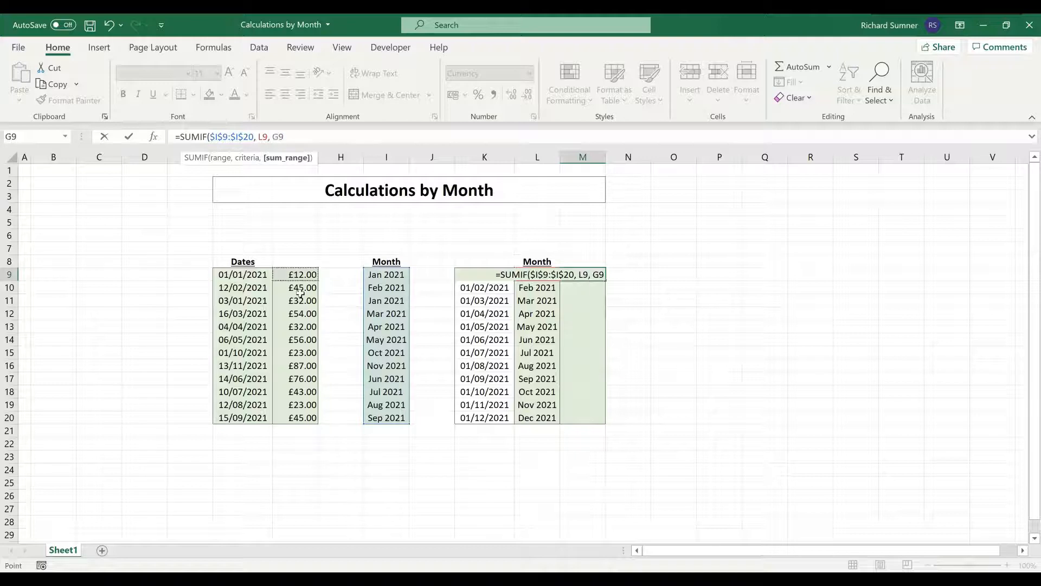
pyautogui.keyDown('shift'); pyautogui.click(300, 413); pyautogui.keyUp('shift')
pyautogui.press('F4')
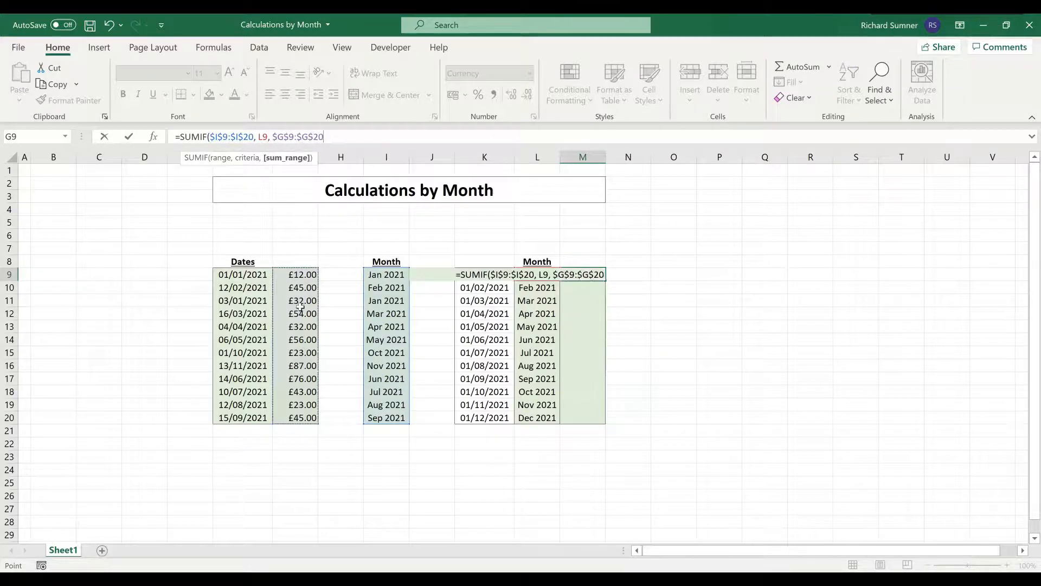
pyautogui.write(')')
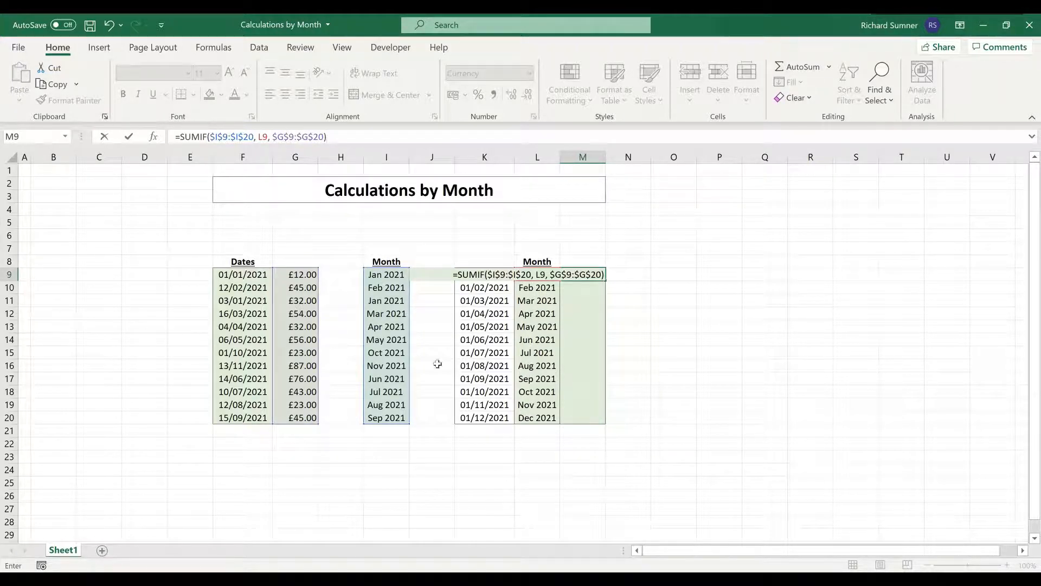
pyautogui.hotkey('ctrl', 'Return')
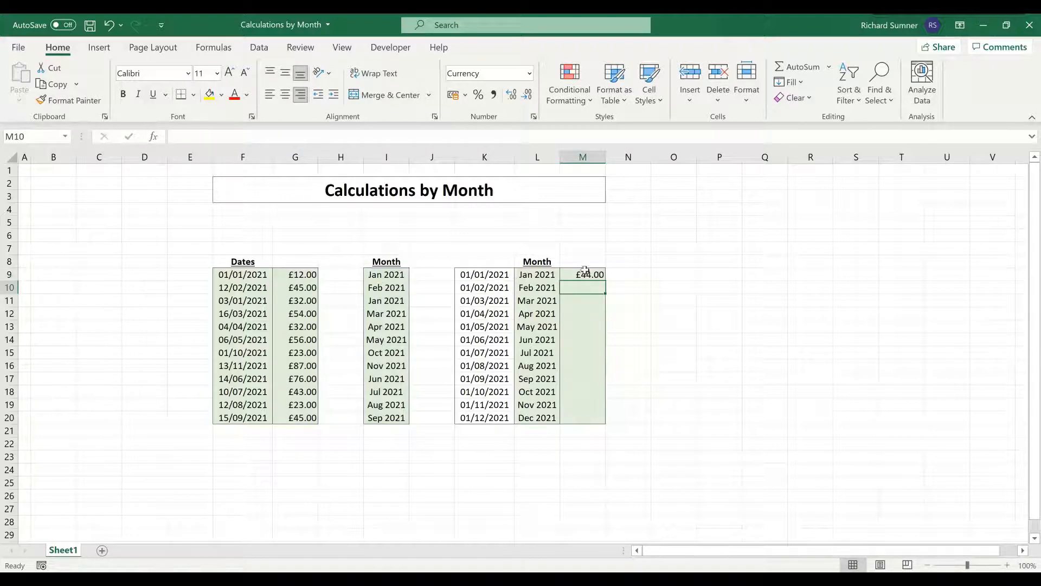
# Step: Check the January total in M9 against the combined sum of the January amounts in G9 and G11
pyautogui.click(287, 278)
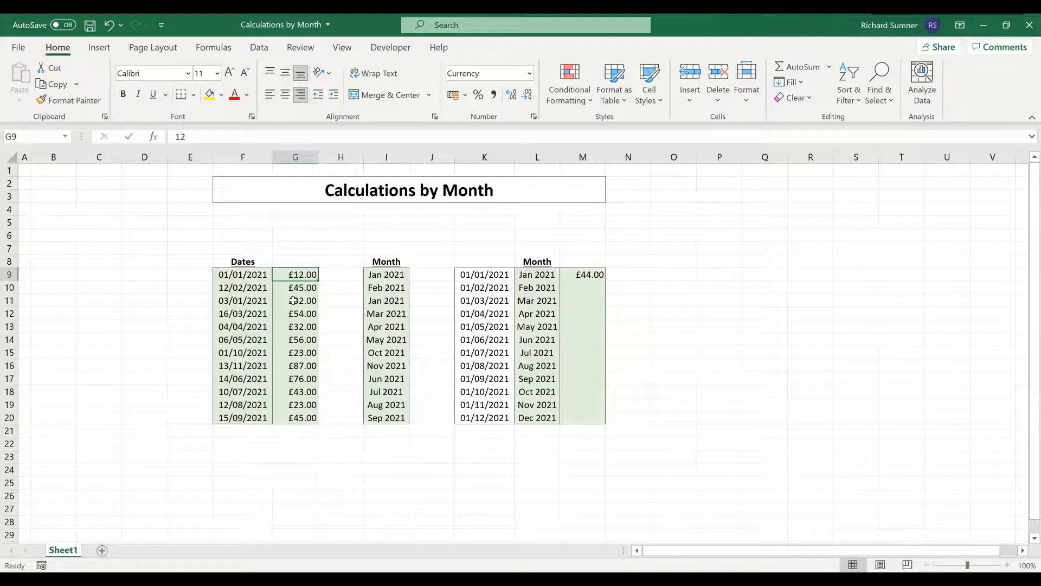
pyautogui.keyDown('ctrl'); pyautogui.click(293, 301); pyautogui.keyUp('ctrl')
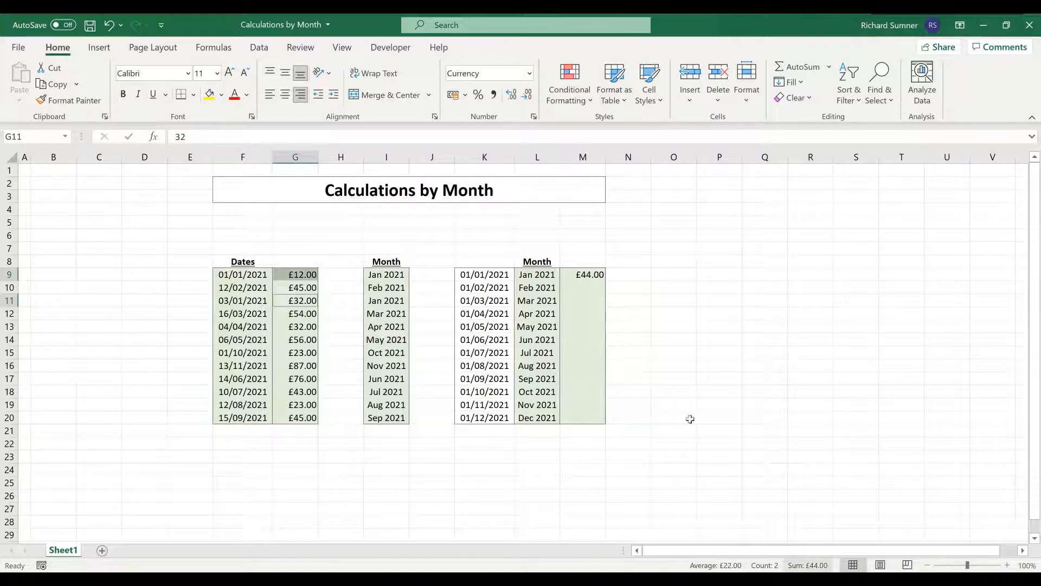
pyautogui.click(587, 274)
pyautogui.click(699, 287)
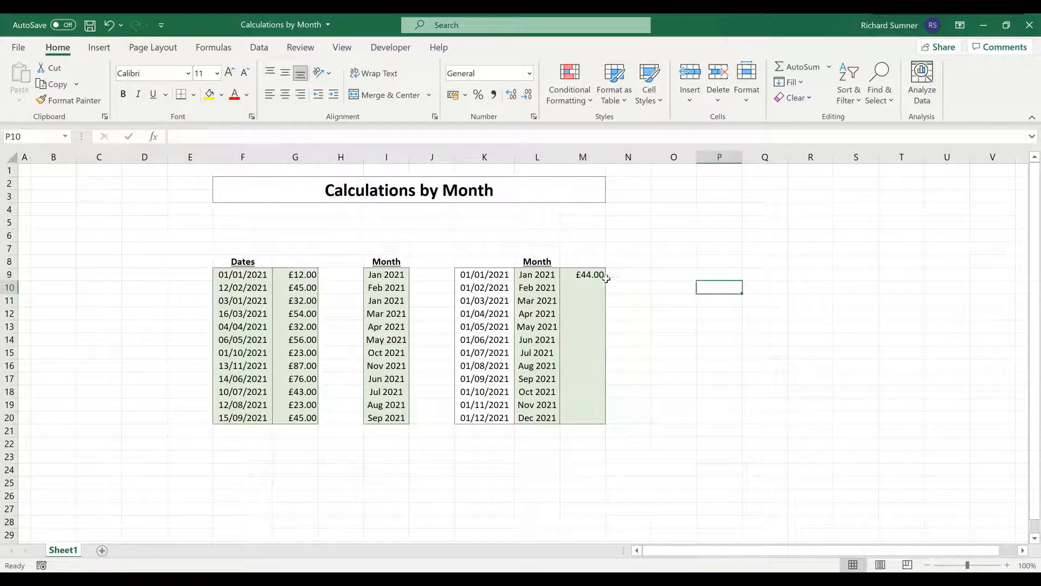
# Step: Copy the SUMIF formula from M9 and paste only the formula into M10:M20
pyautogui.click(599, 275)
pyautogui.hotkey('ctrl', 'c')
pyautogui.moveTo(594, 288); pyautogui.dragTo(593, 418)
pyautogui.rightClick(598, 341)
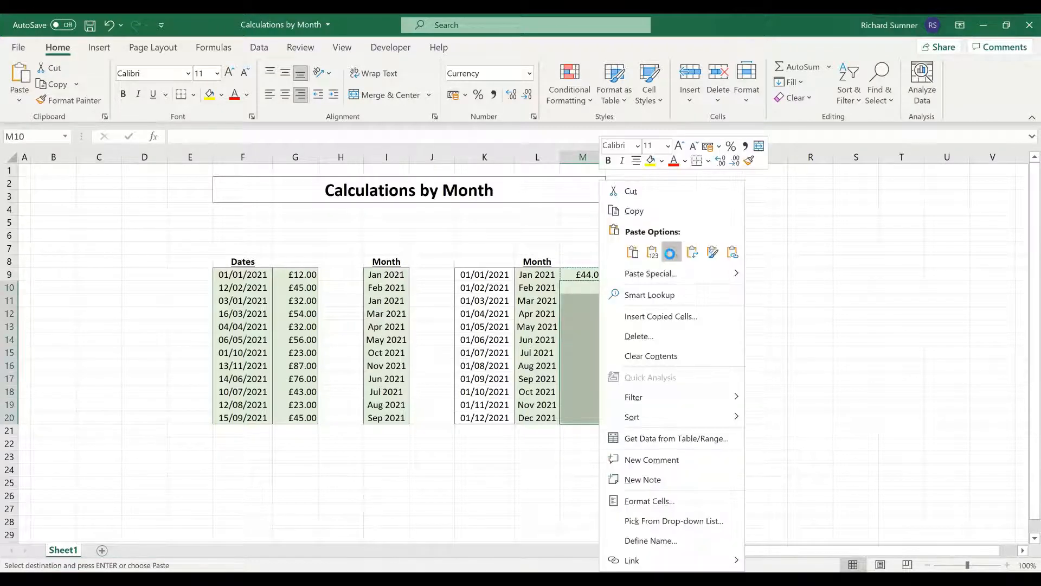
pyautogui.click(671, 252)
pyautogui.click(705, 340)
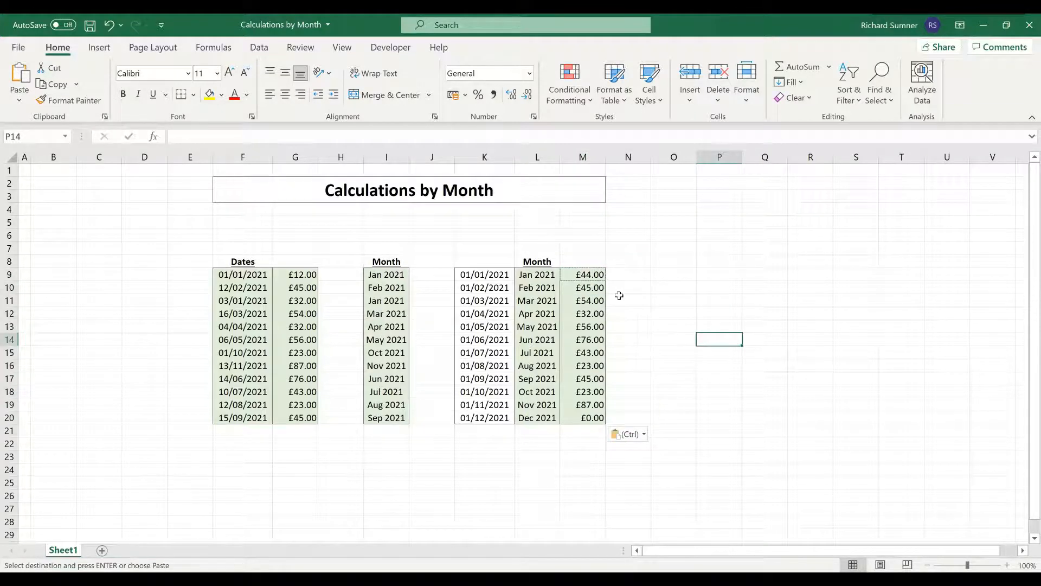
pyautogui.press('Escape')
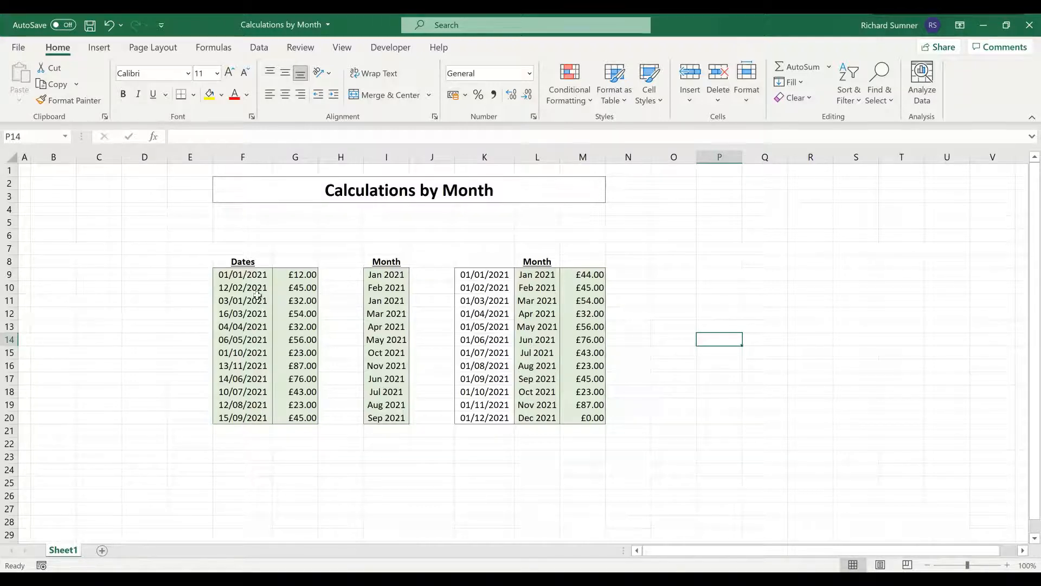
pyautogui.moveTo(249, 274); pyautogui.dragTo(375, 418)
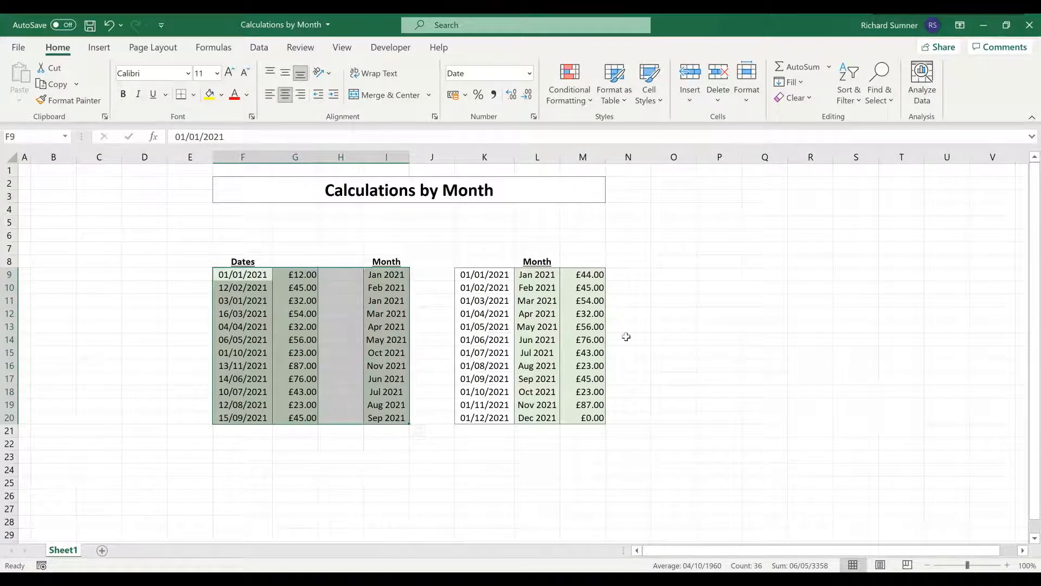
pyautogui.click(706, 338)
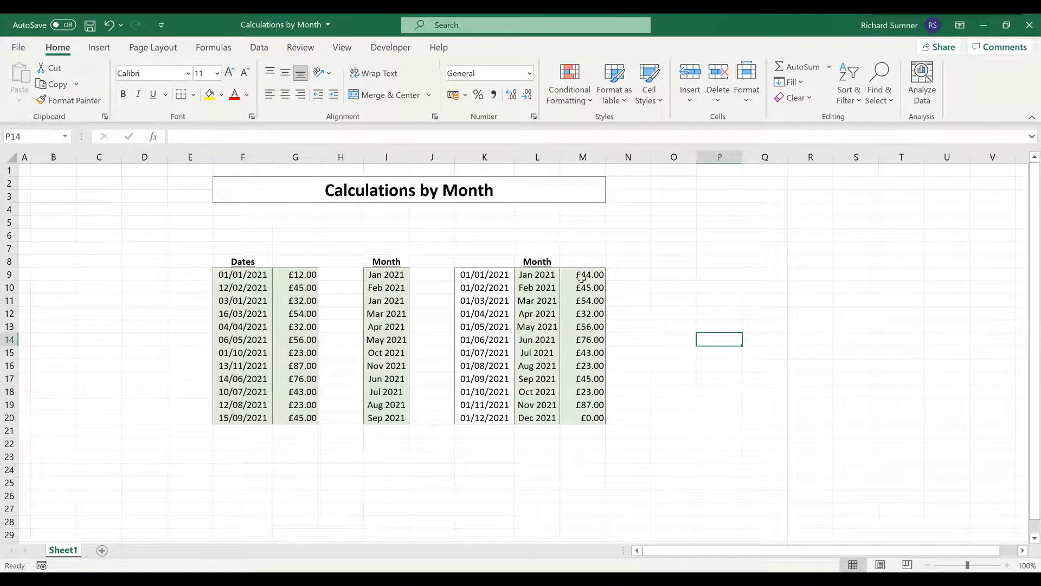
# Step: Clear the SUMIF totals from M9:M20 and set the number format of those cells to General
pyautogui.moveTo(581, 277); pyautogui.dragTo(584, 417)
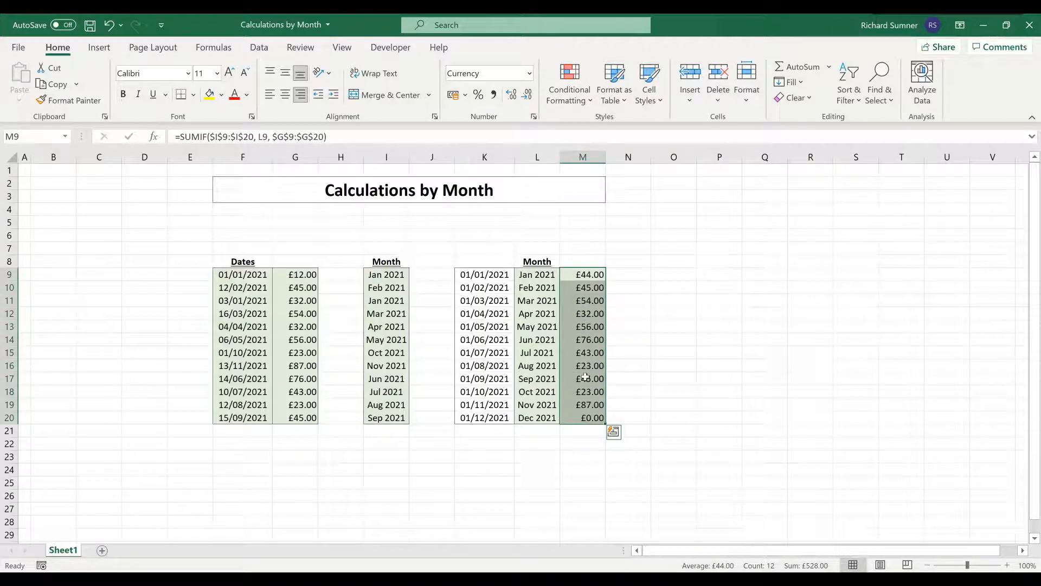
pyautogui.rightClick(588, 377)
pyautogui.click(647, 356)
pyautogui.rightClick(595, 311)
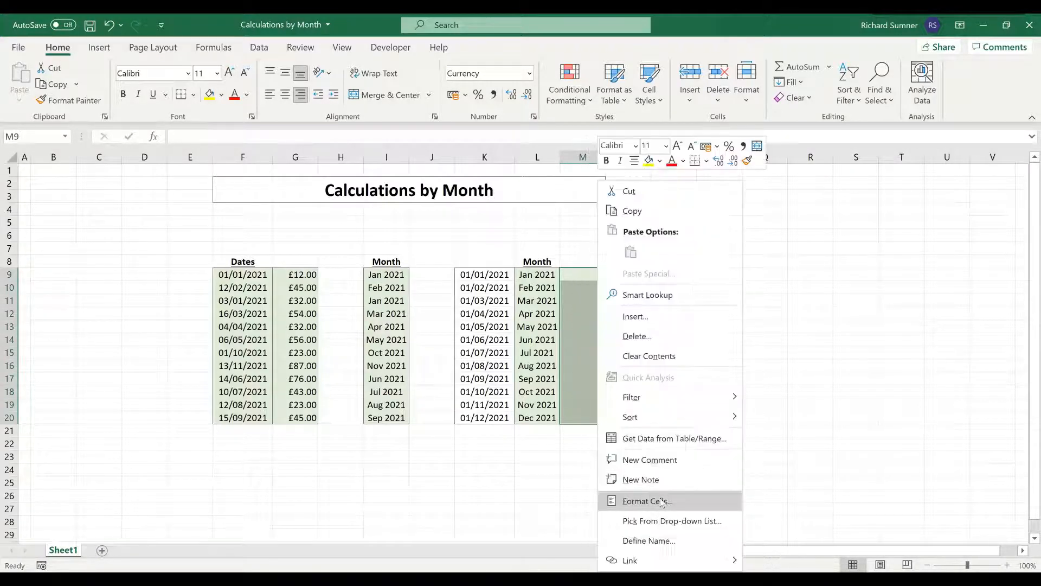
pyautogui.click(661, 502)
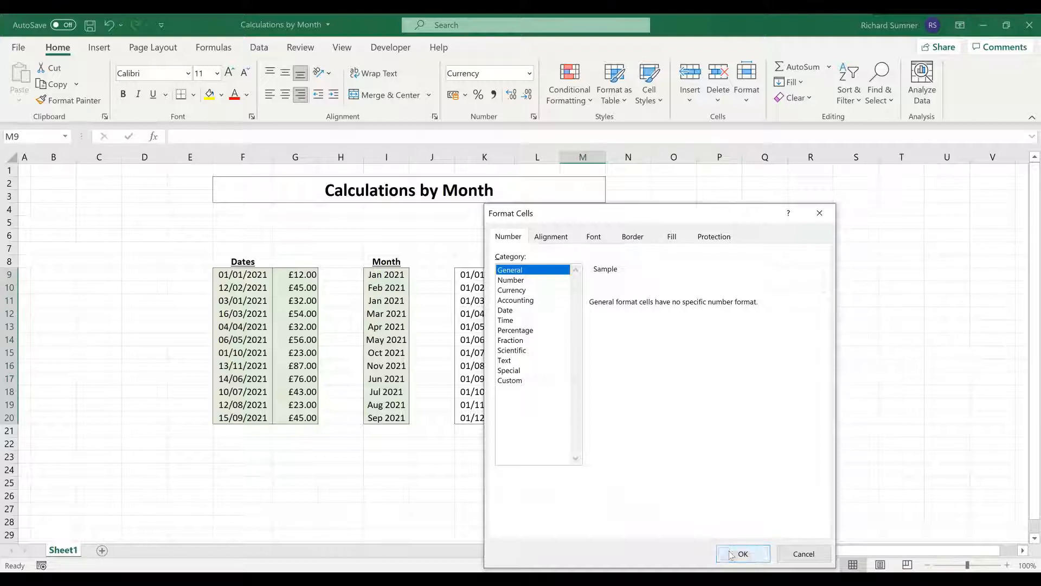
pyautogui.press('Return')
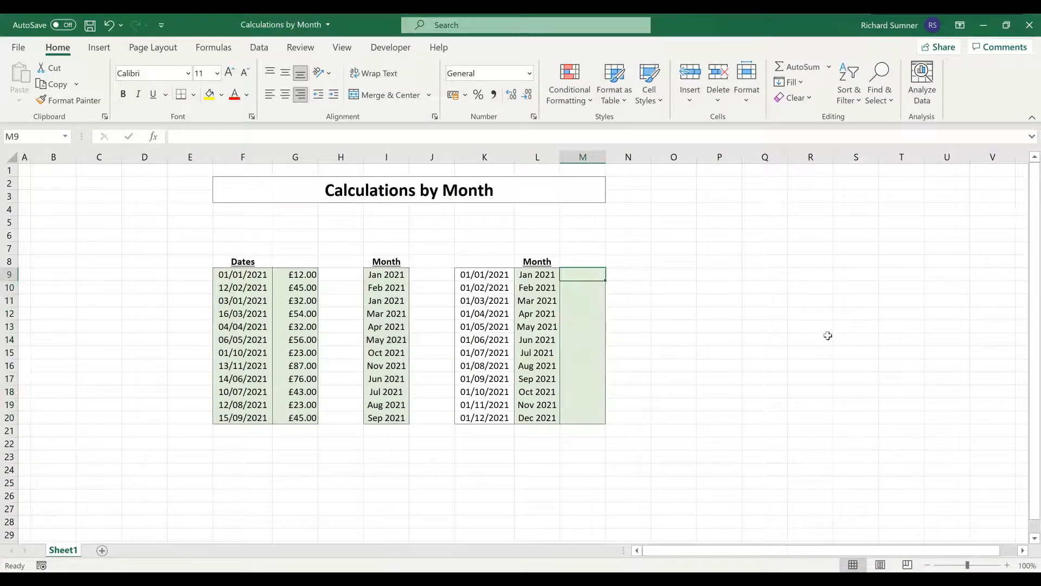
# Step: Enter the formula =COUNTIF($I$9:$I$20, L9) in cell M9 to count the entries for that month
pyautogui.write('=')
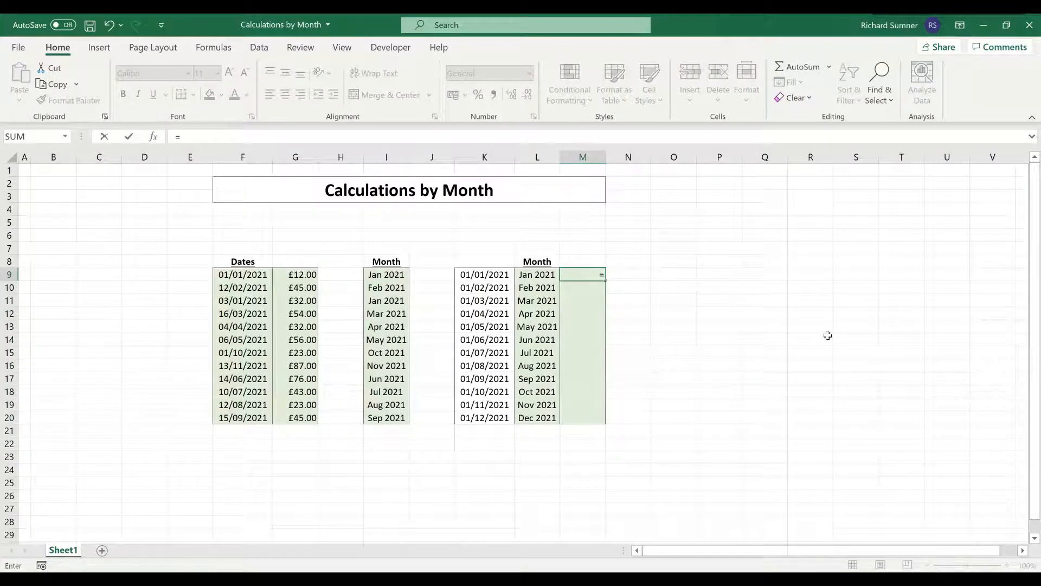
pyautogui.write('COUNT')
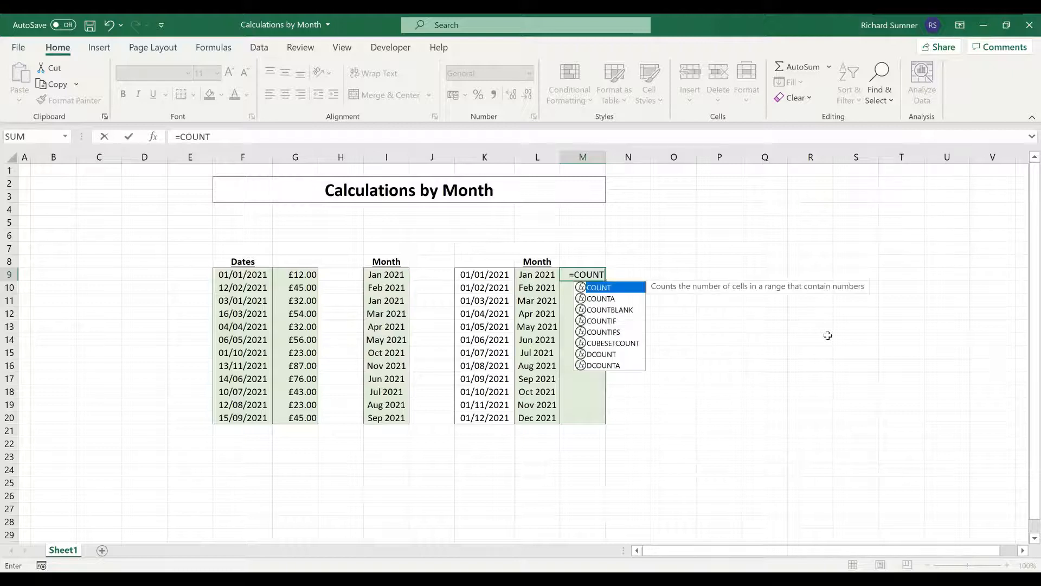
pyautogui.write('IF(')
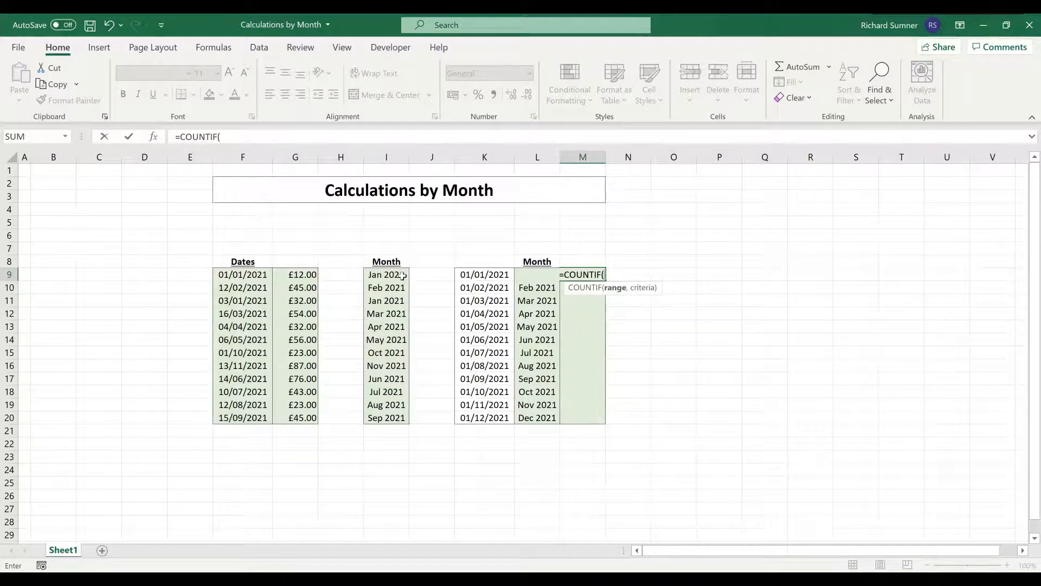
pyautogui.moveTo(402, 275); pyautogui.dragTo(400, 408)
pyautogui.press('F4')
pyautogui.write(',')
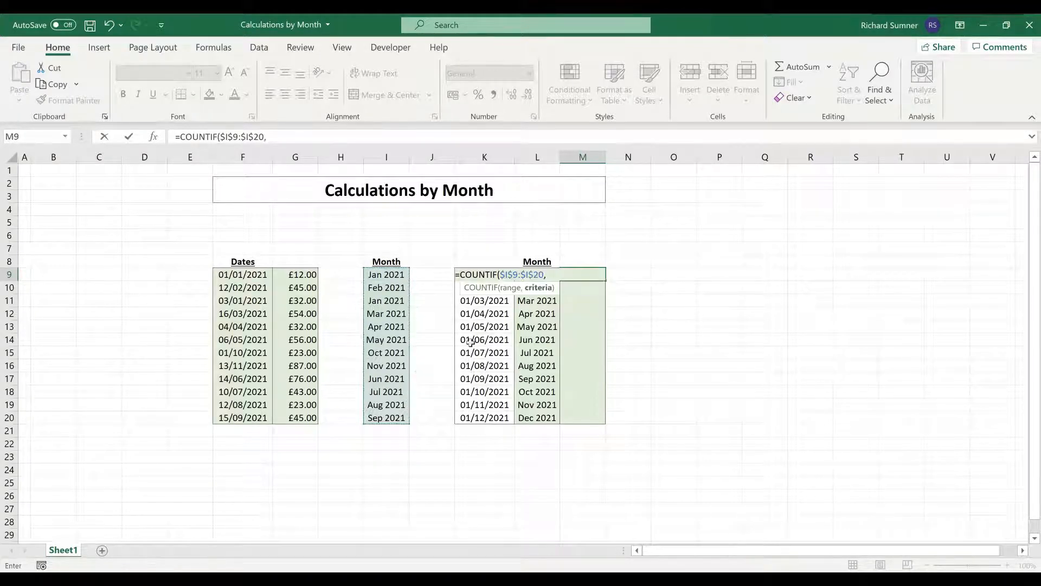
pyautogui.click(521, 261)
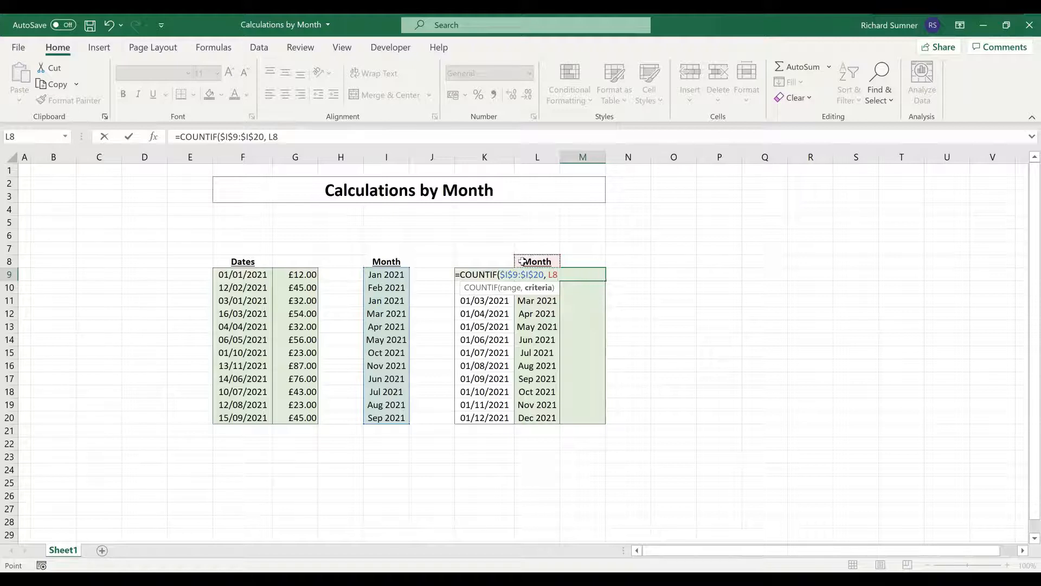
pyautogui.press('Down')
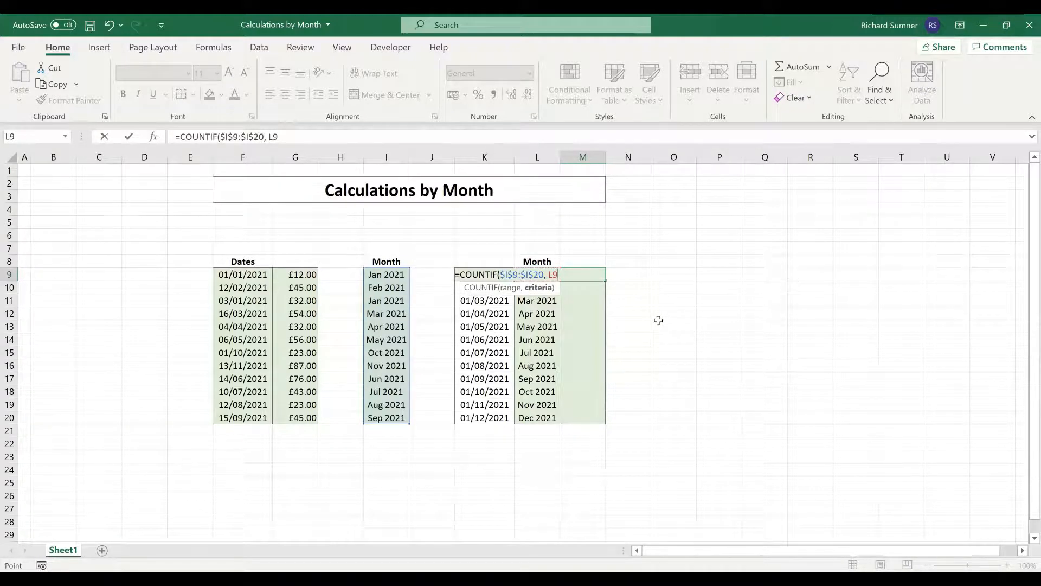
pyautogui.press('Return')
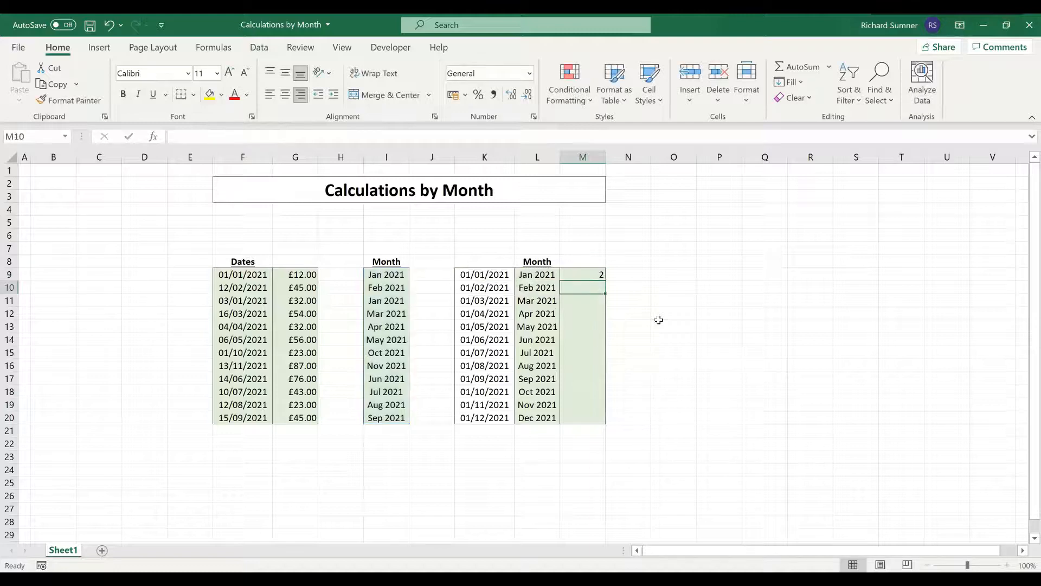
# Step: Copy the COUNTIF formula from M9 and paste only the formula into M10:M20
pyautogui.click(582, 274)
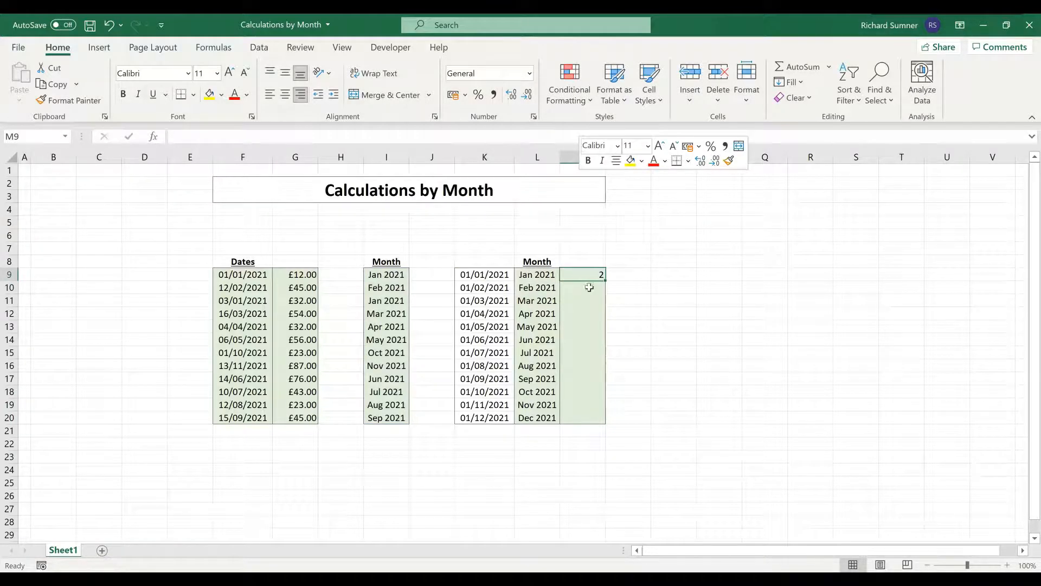
pyautogui.moveTo(589, 287); pyautogui.dragTo(588, 418)
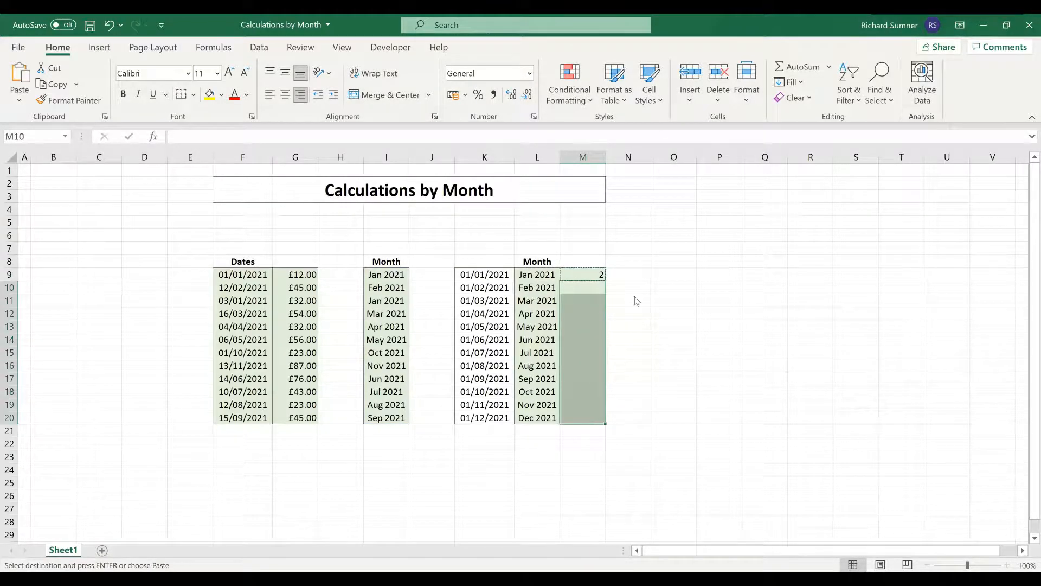
pyautogui.rightClick(591, 300)
pyautogui.click(658, 249)
pyautogui.click(674, 300)
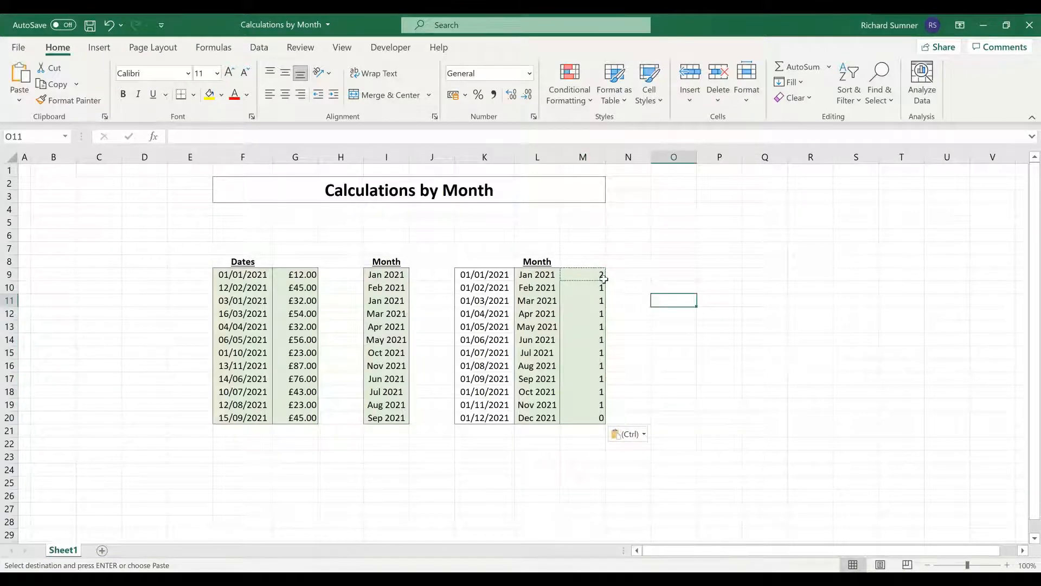
pyautogui.press('Escape')
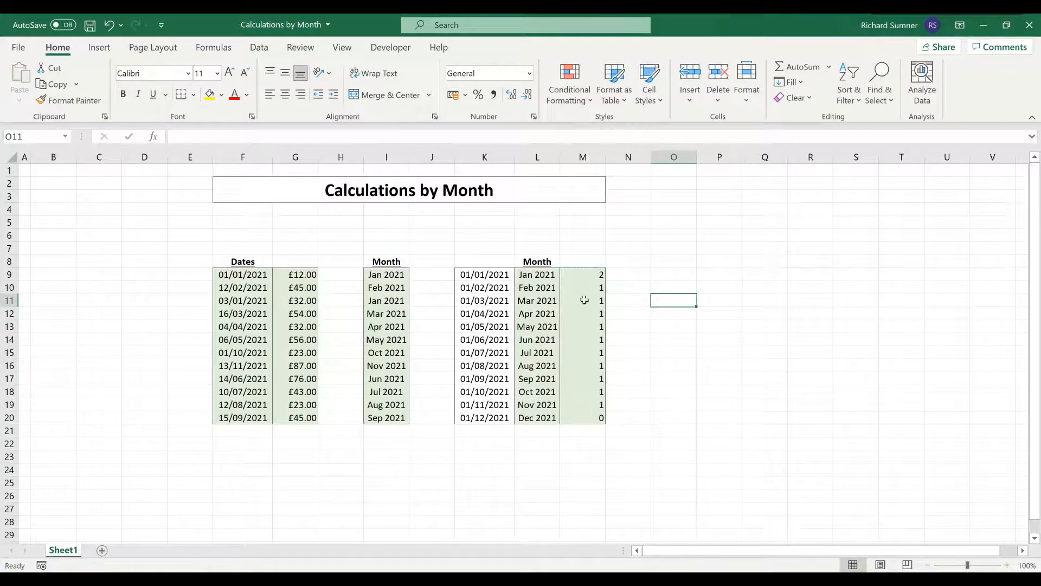